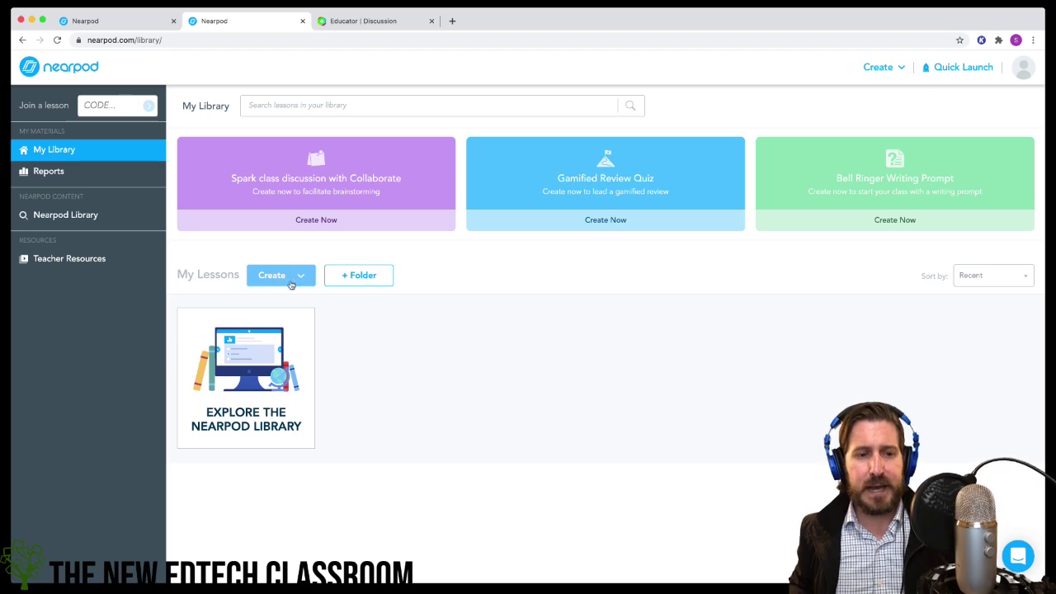
- Browse the Nearpod Library's featured collections, then bring up My Library's Create menu
click(58, 216)
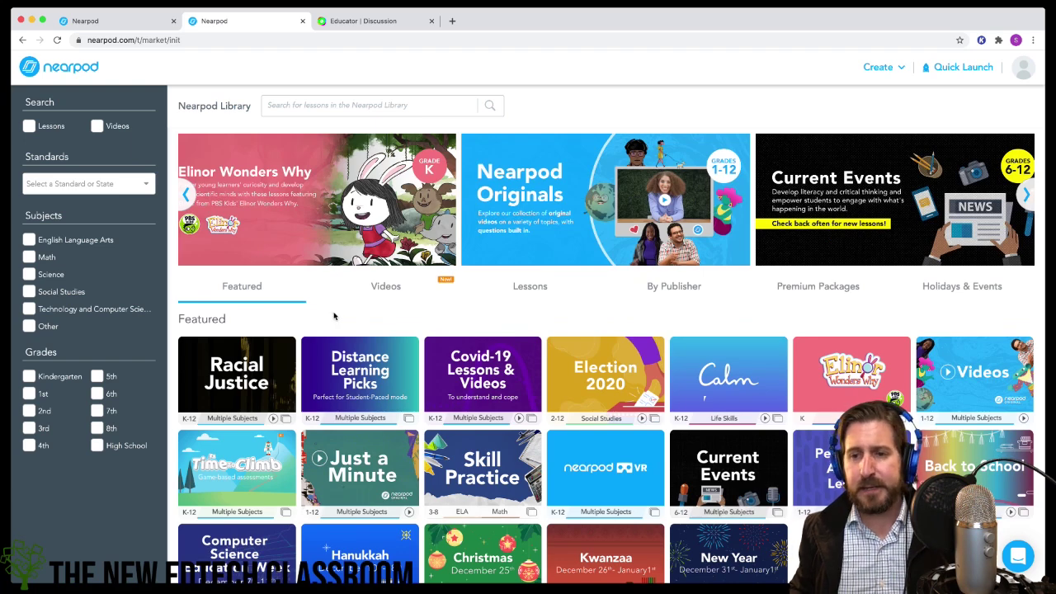
scroll(368, 365, down, 2)
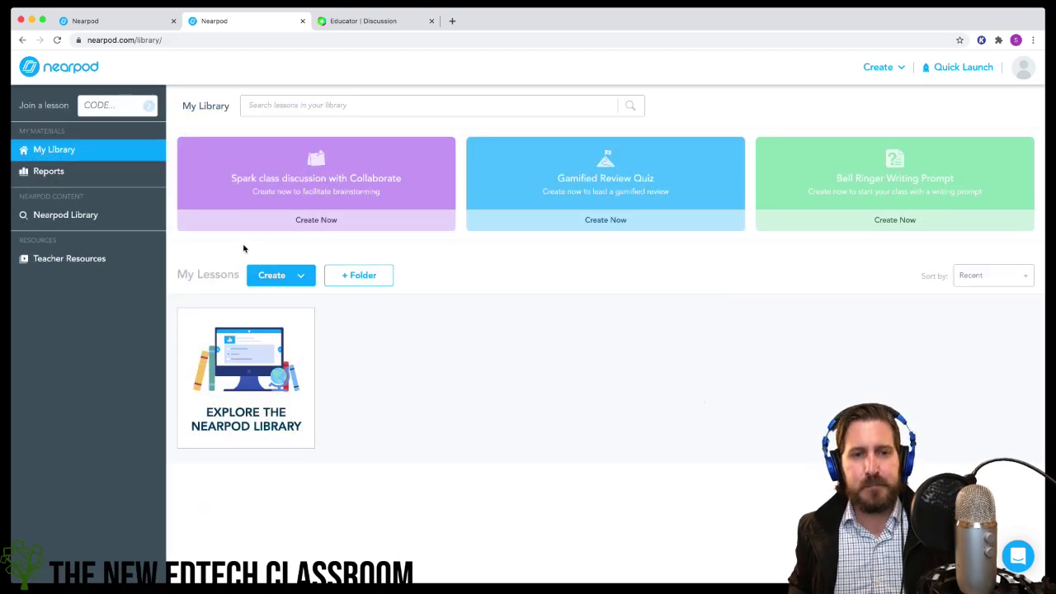
click(304, 277)
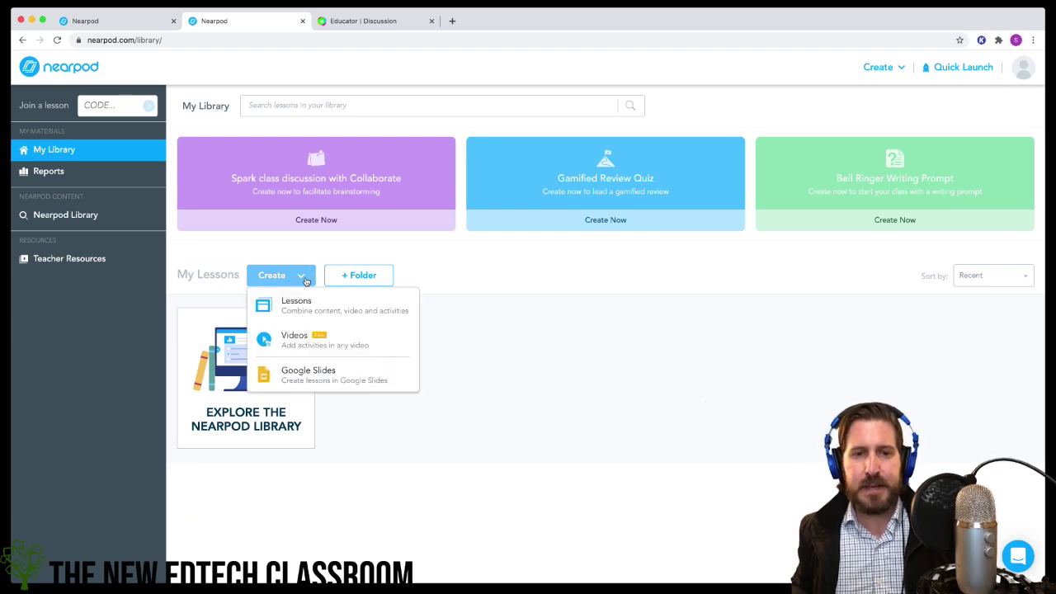
- Start an Untitled Lesson and bring up the Video, Slide, Web Content and PDF Viewer choices
click(331, 307)
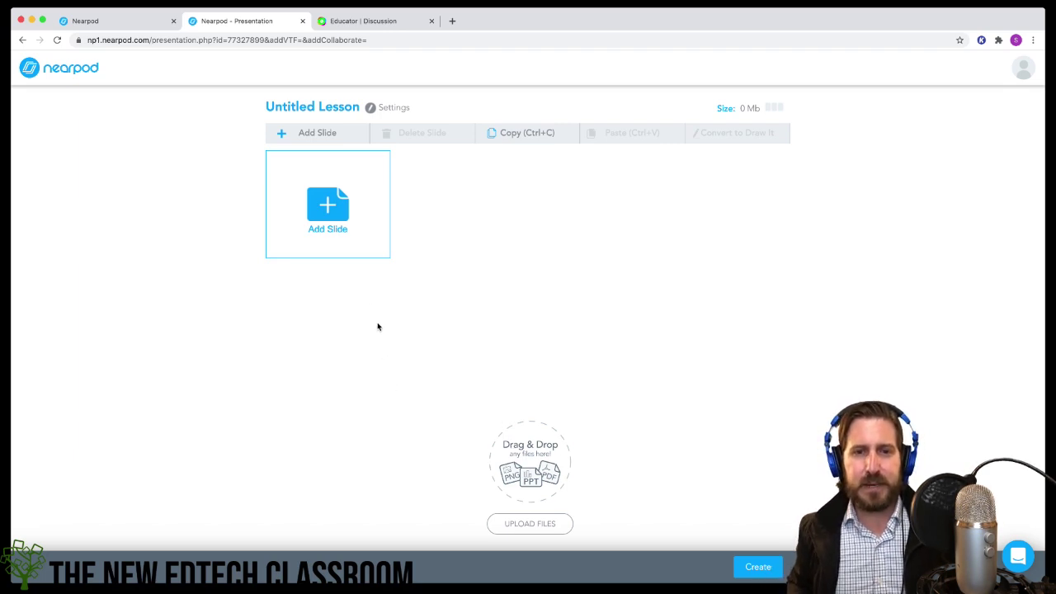
click(336, 215)
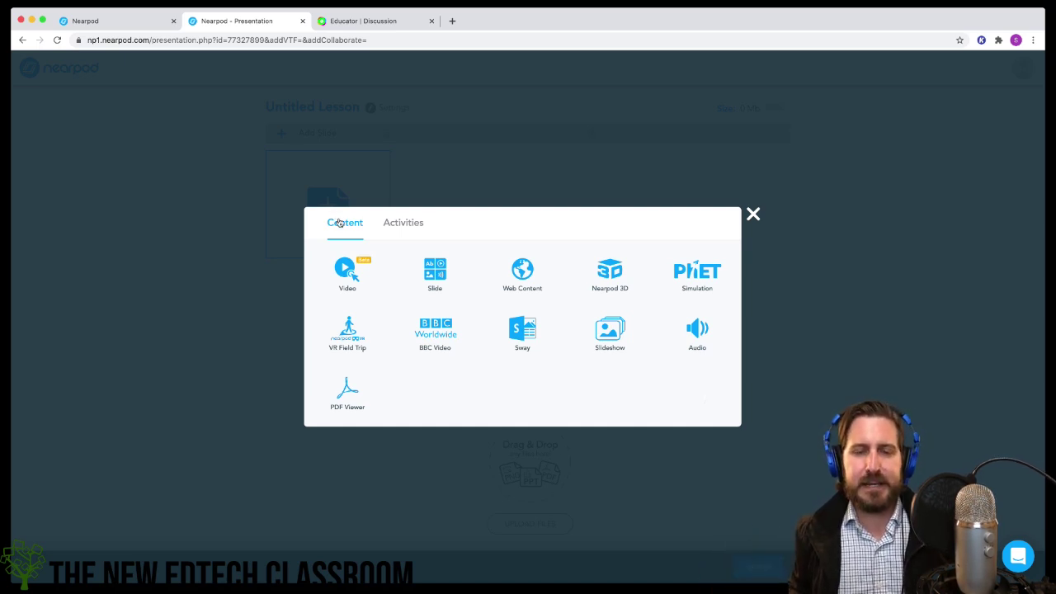
- Add a content slide titled 'Demo Lesson' with the Title + two elements layout
click(437, 280)
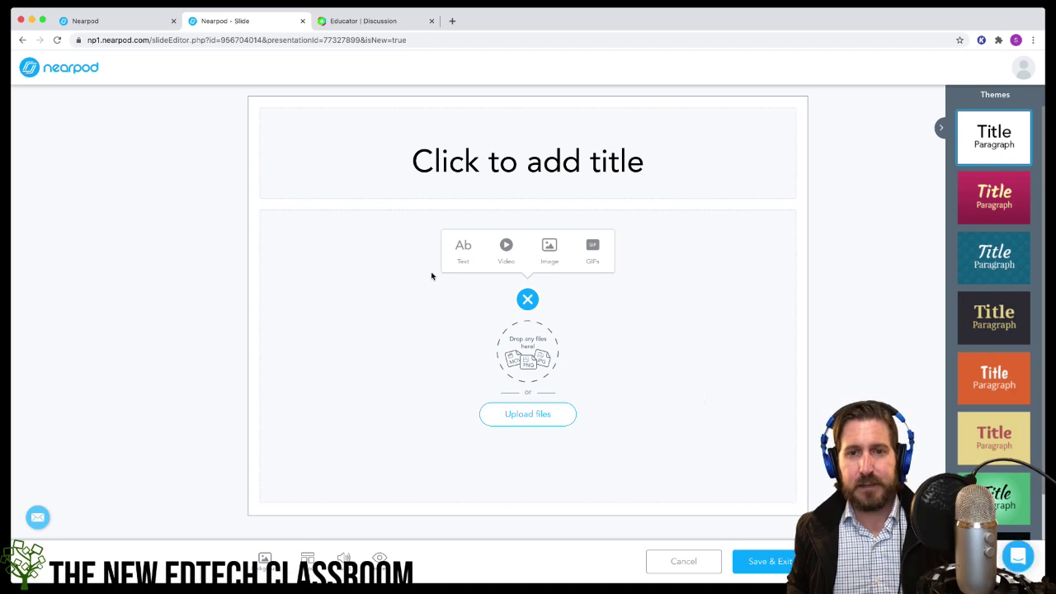
click(494, 166)
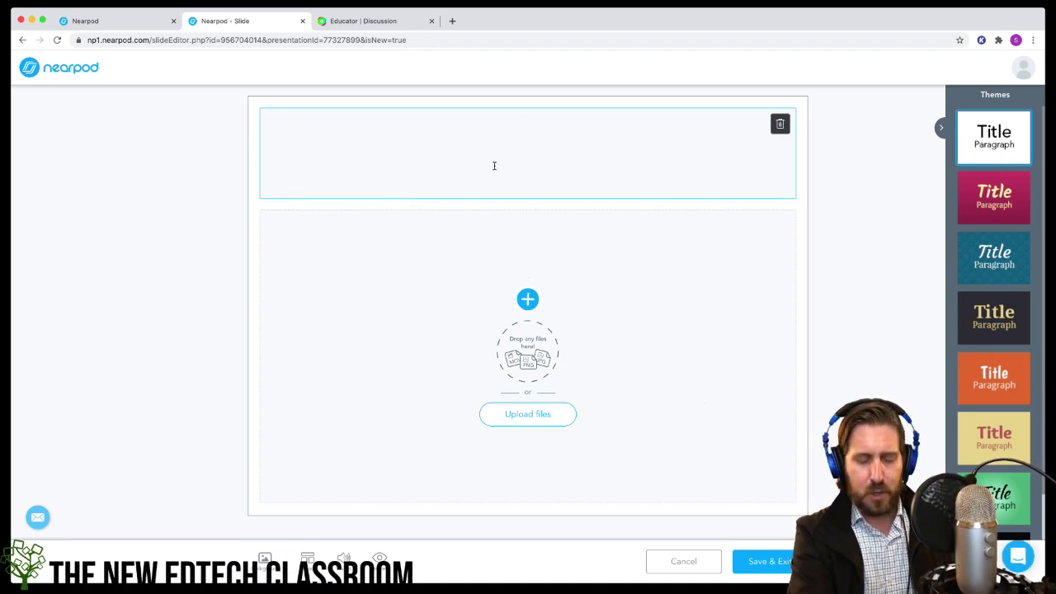
text(Demo Lesson)
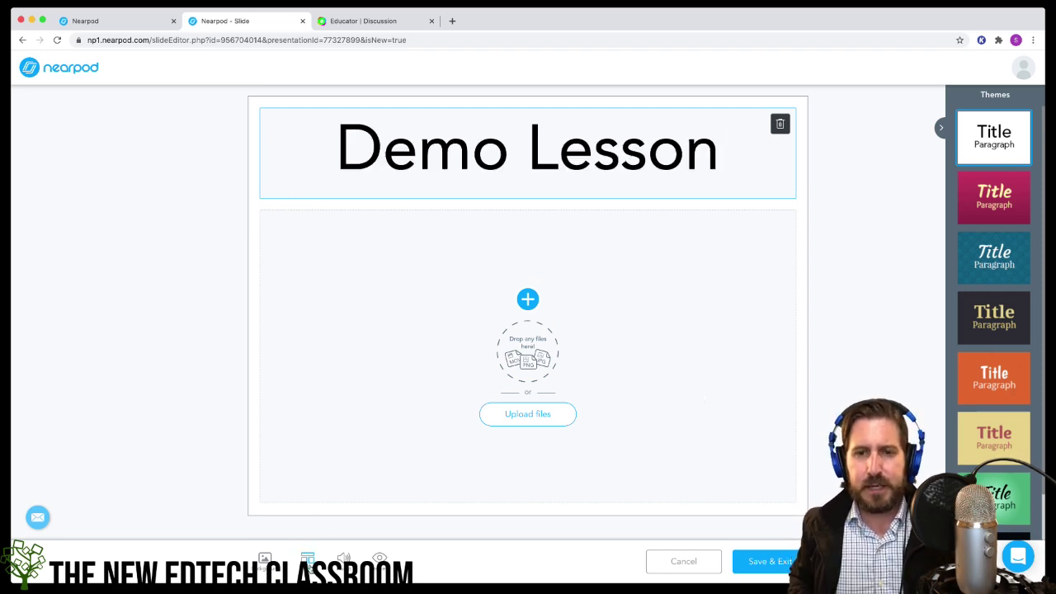
click(310, 568)
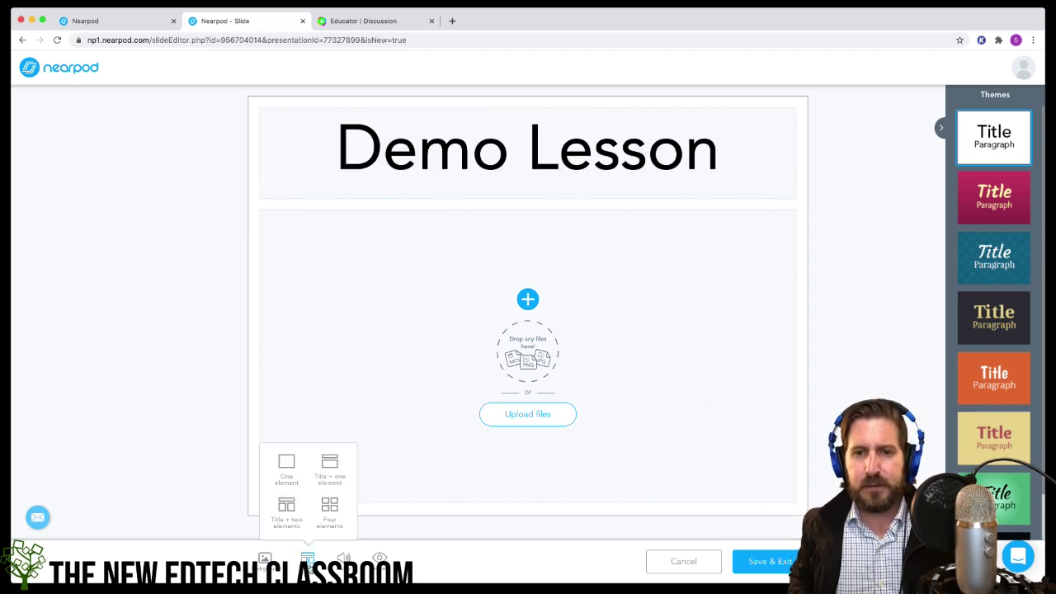
click(287, 511)
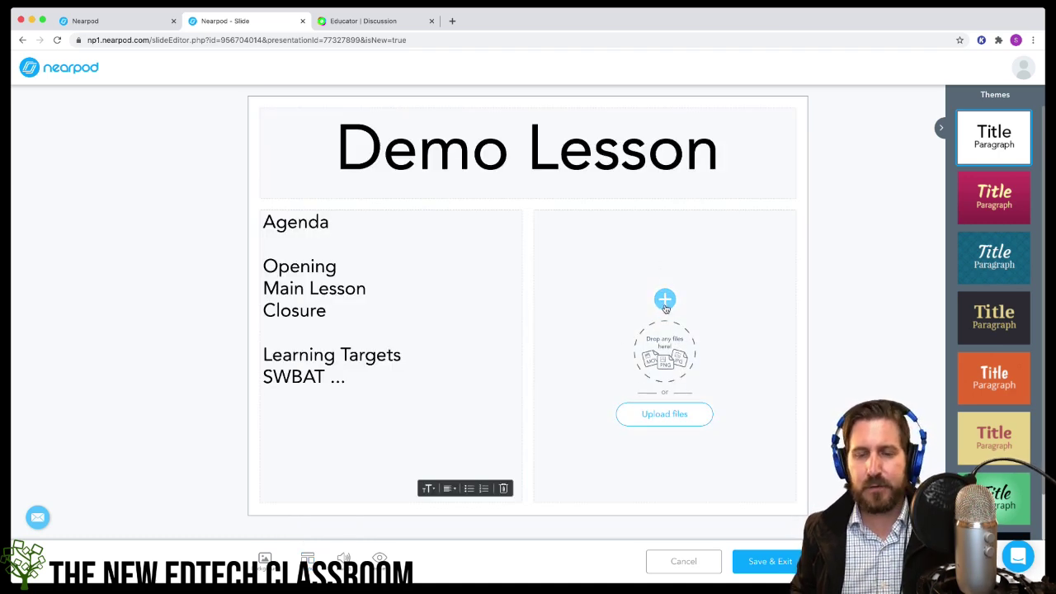
- Insert the 'Fun' GIF found by searching 'fun' and apply a blue theme
click(665, 302)
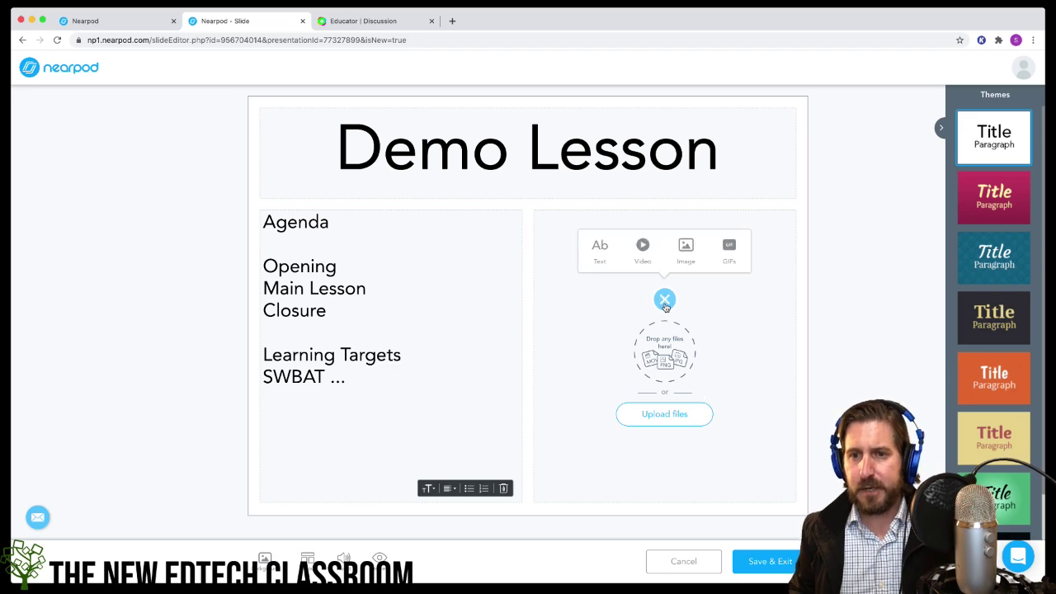
click(729, 247)
click(519, 221)
text(fun)
key(Return)
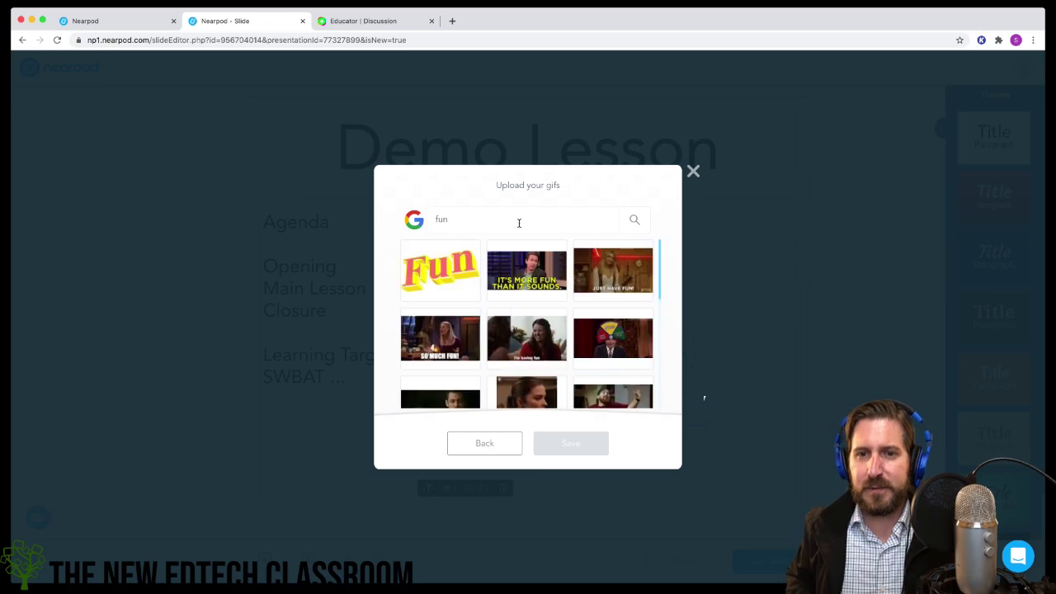
click(460, 265)
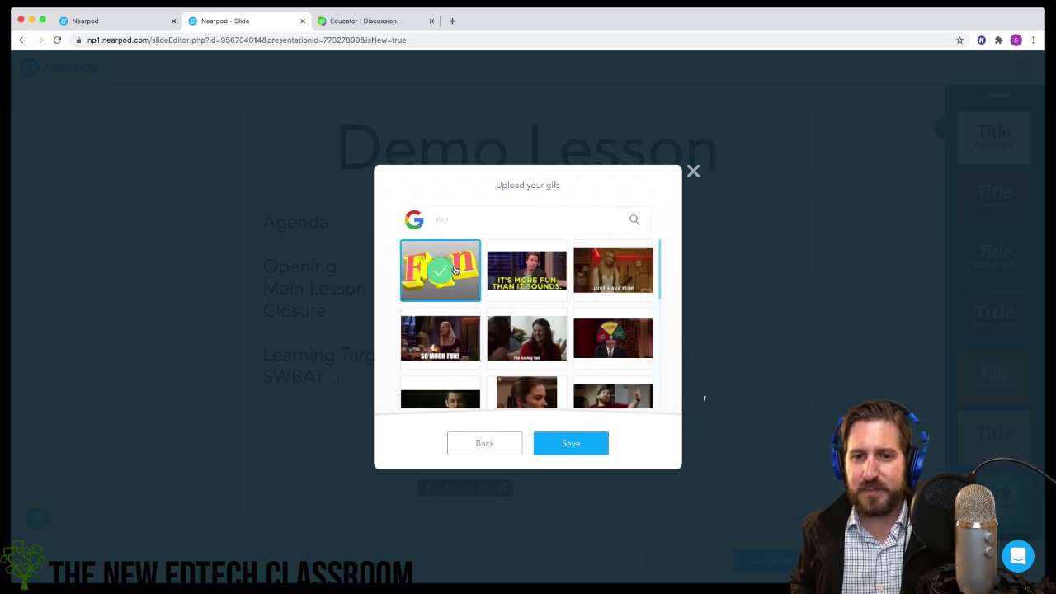
click(577, 446)
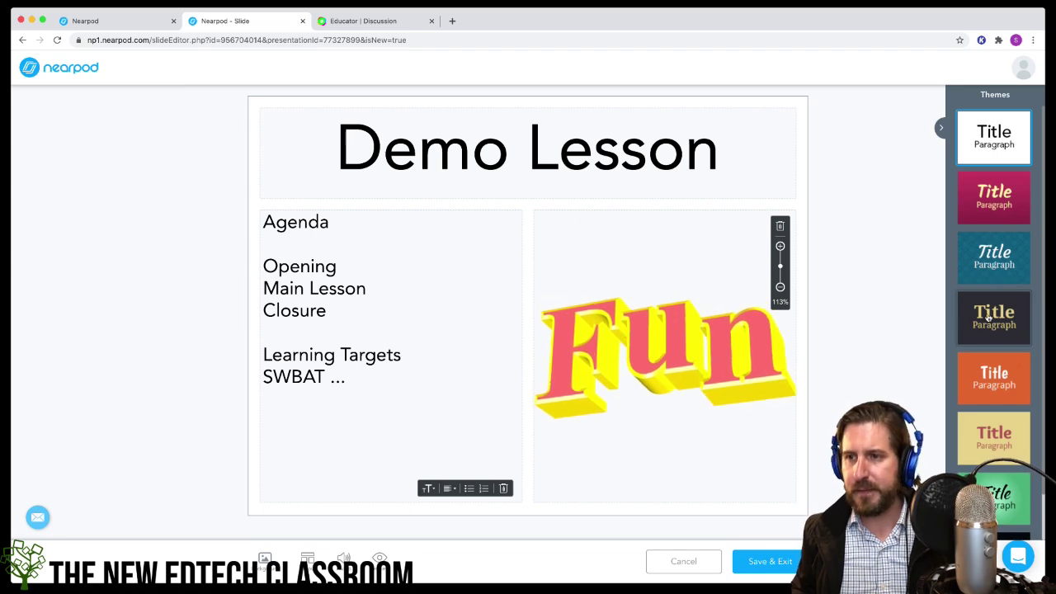
click(982, 272)
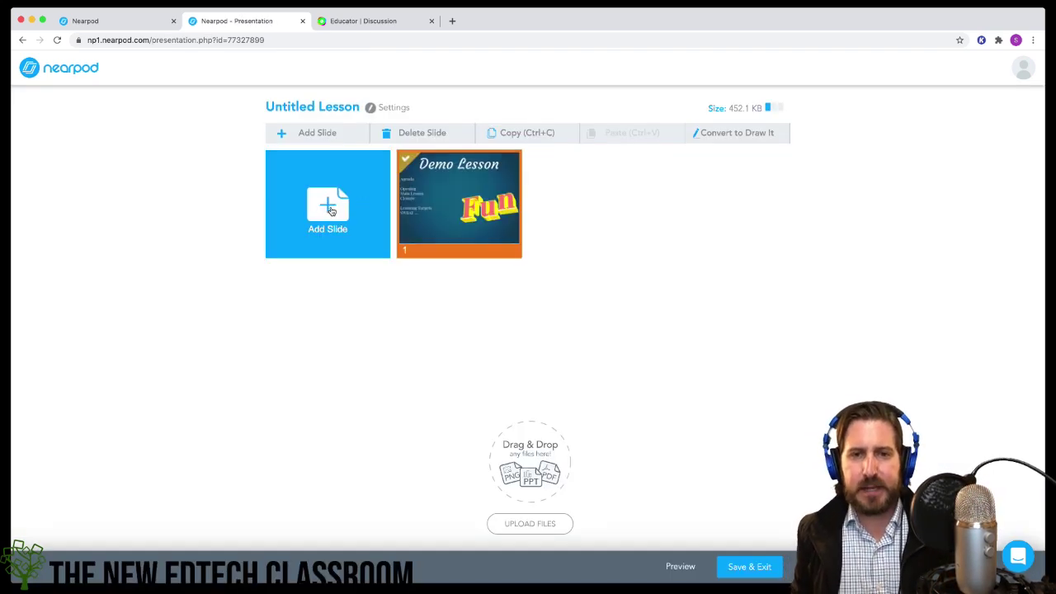
- Add a Draw It activity: 'Draw what you think the respiratory looks like'
click(330, 213)
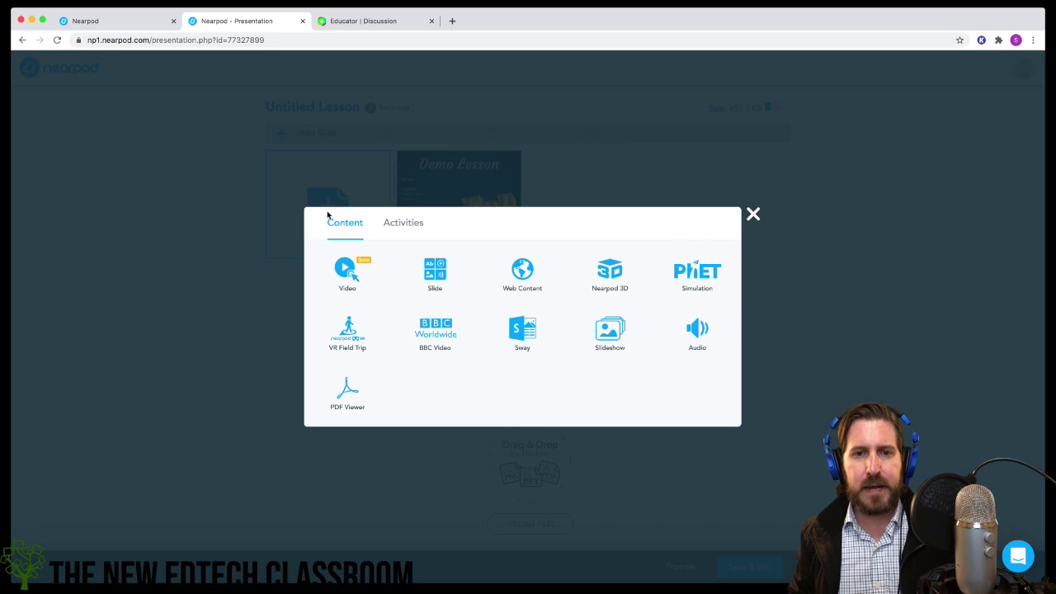
click(405, 224)
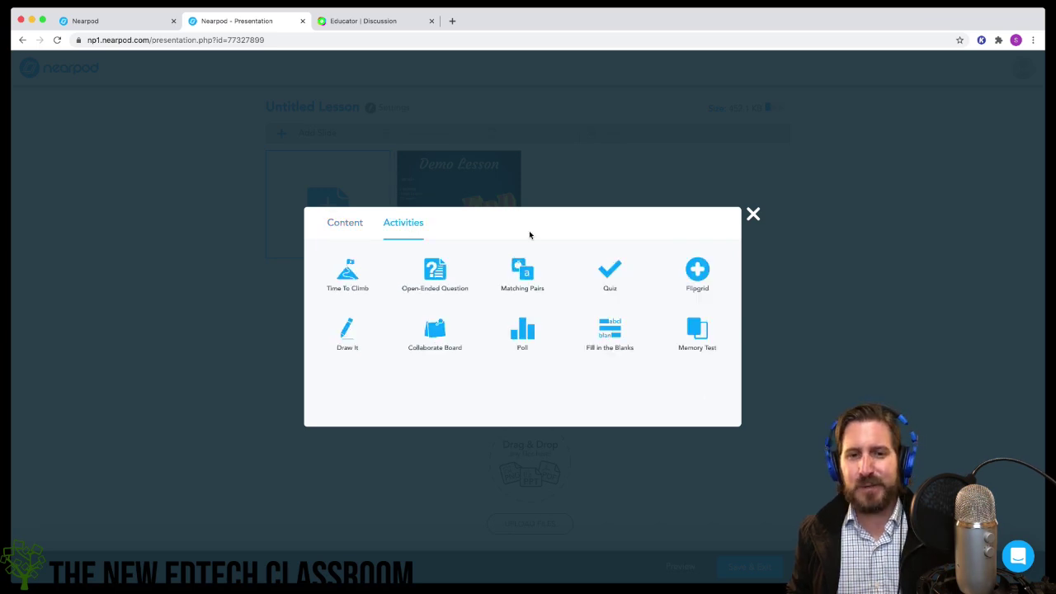
click(343, 338)
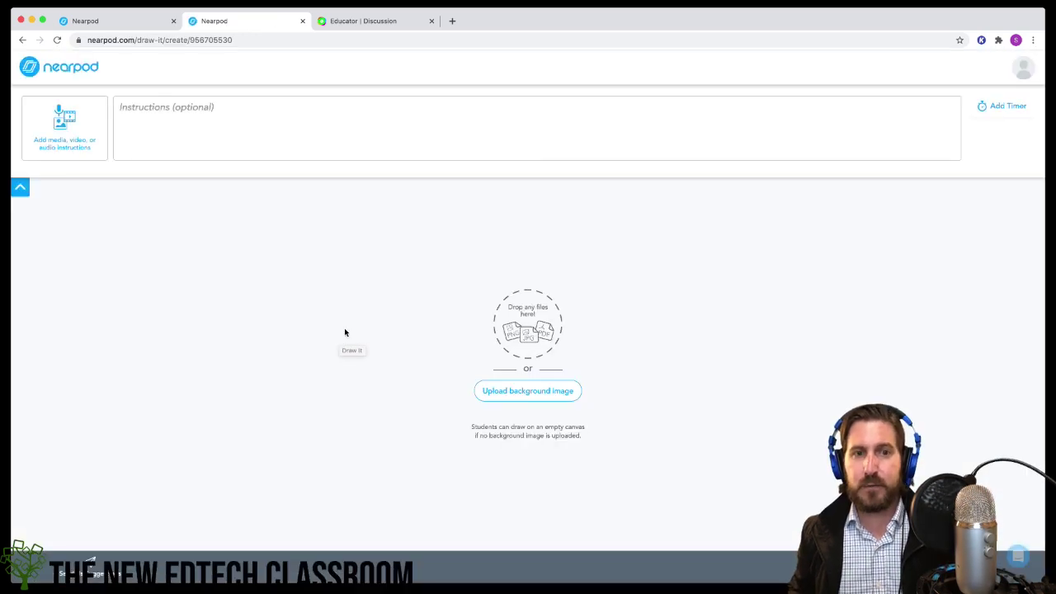
click(325, 115)
text(Draw wha)
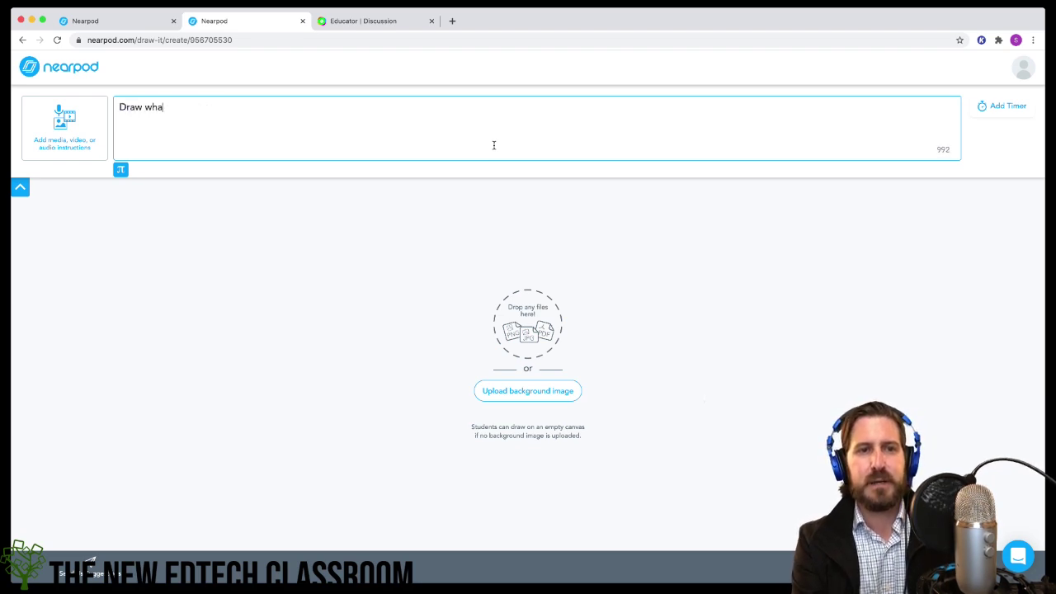
text(t you think the re)
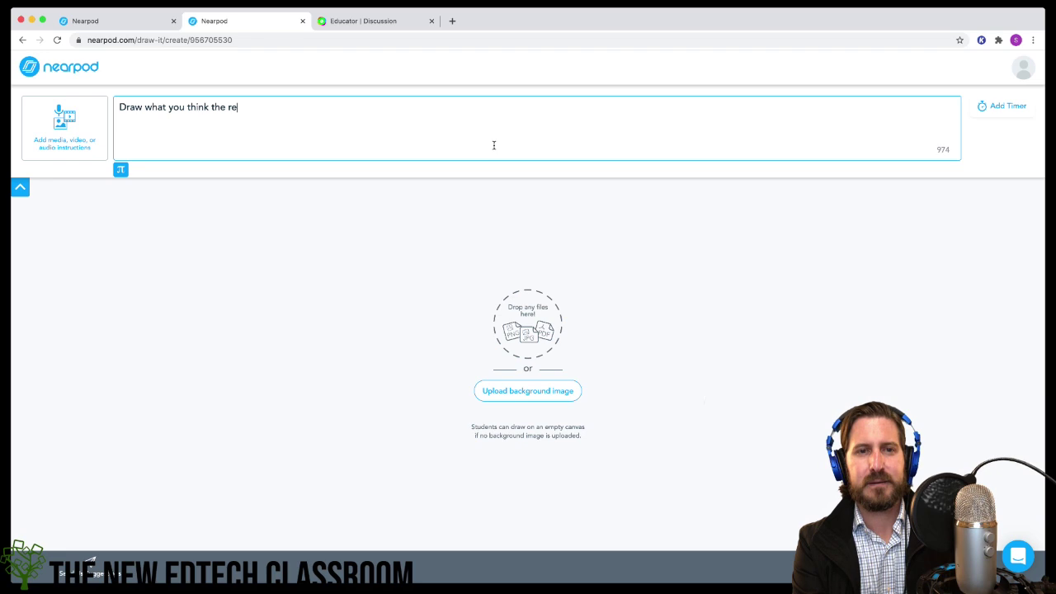
text(spiratory looks like)
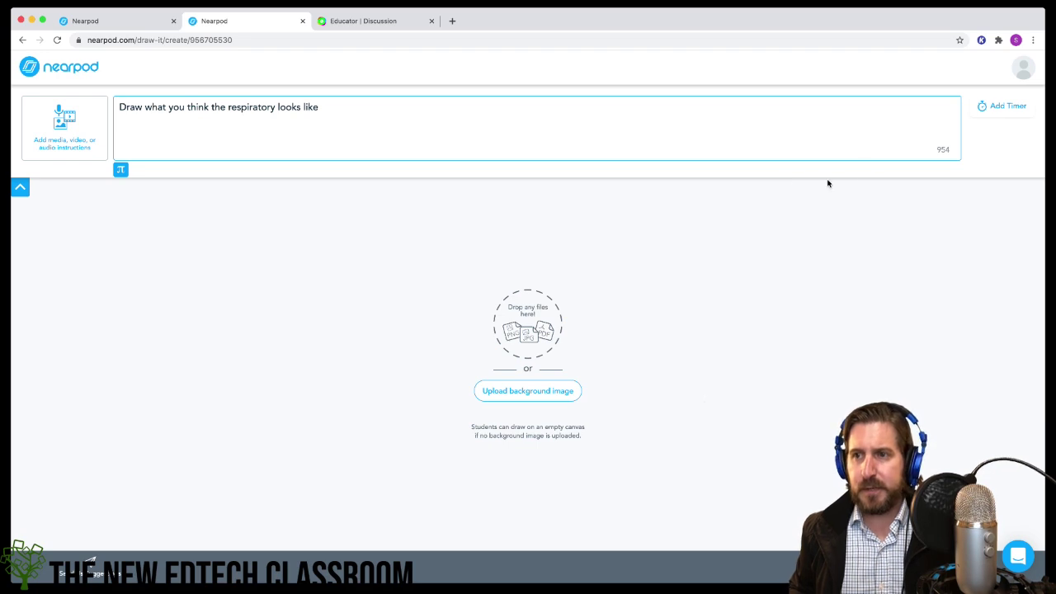
- Give the Draw It activity a 02:00 timer and preview it as a student
click(1006, 116)
click(514, 320)
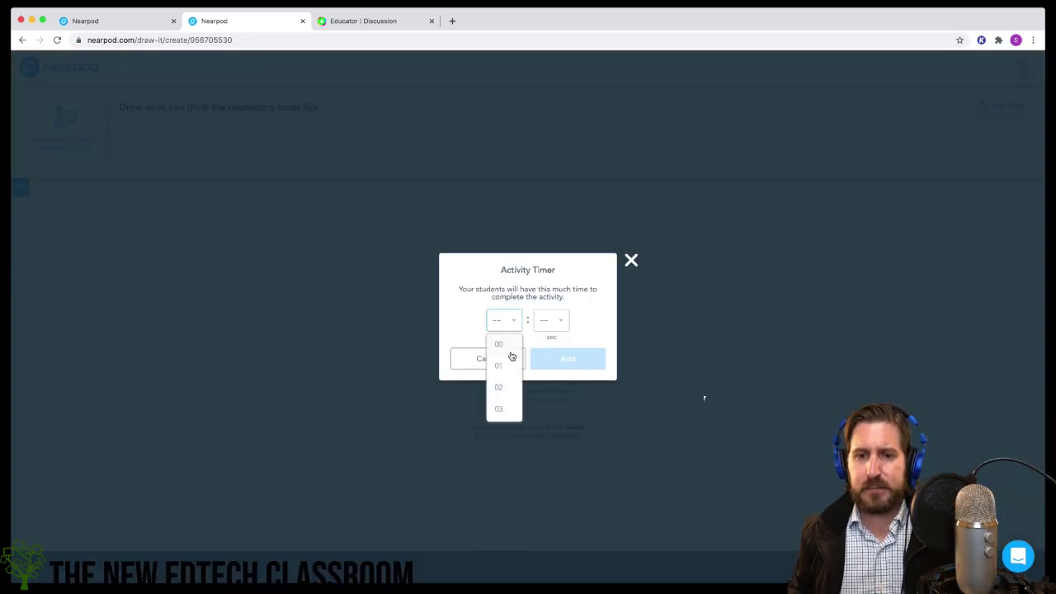
click(507, 389)
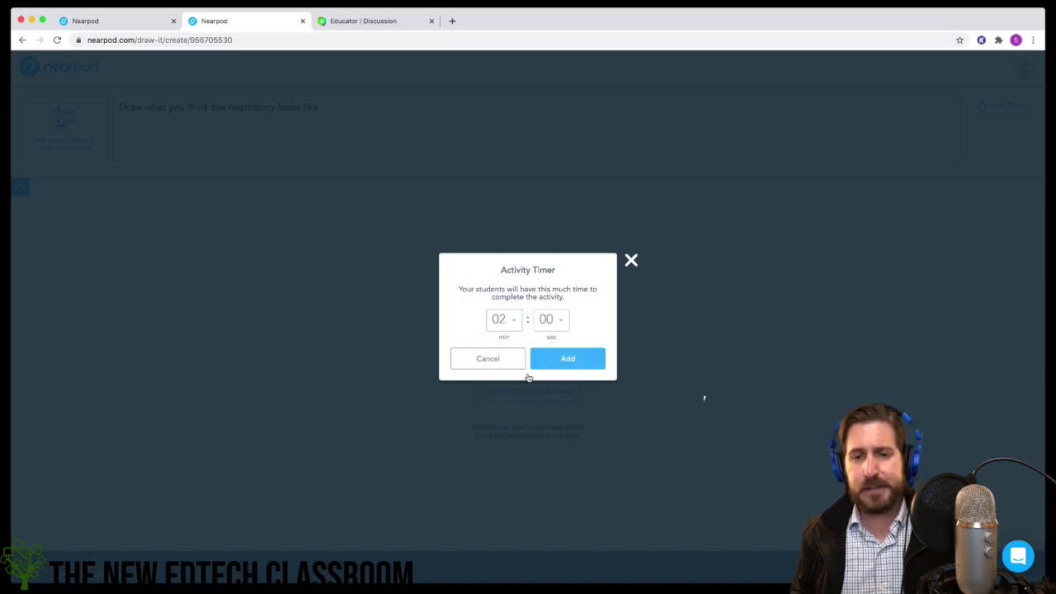
click(582, 360)
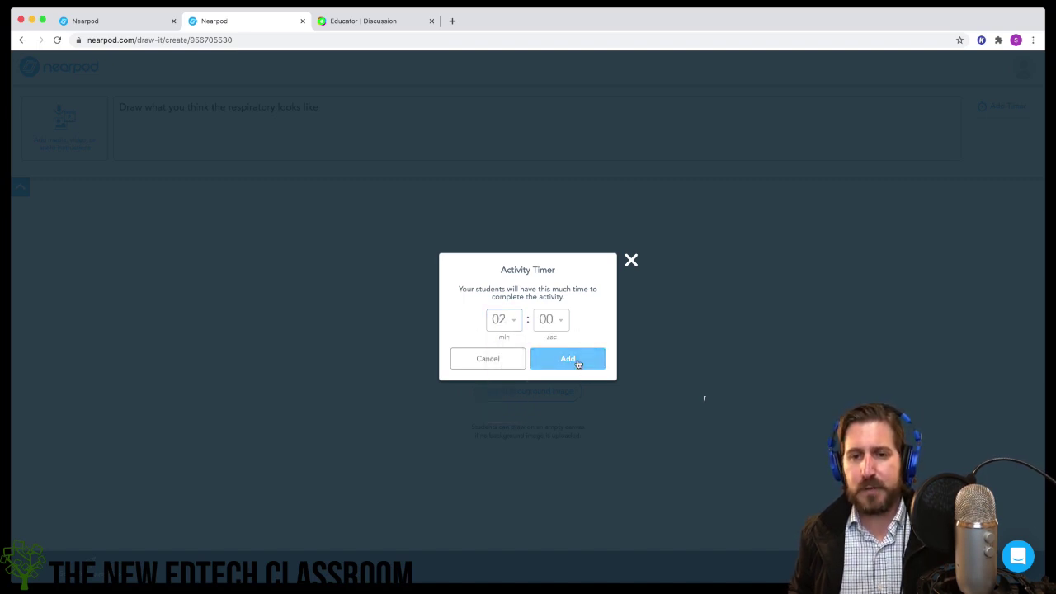
click(672, 565)
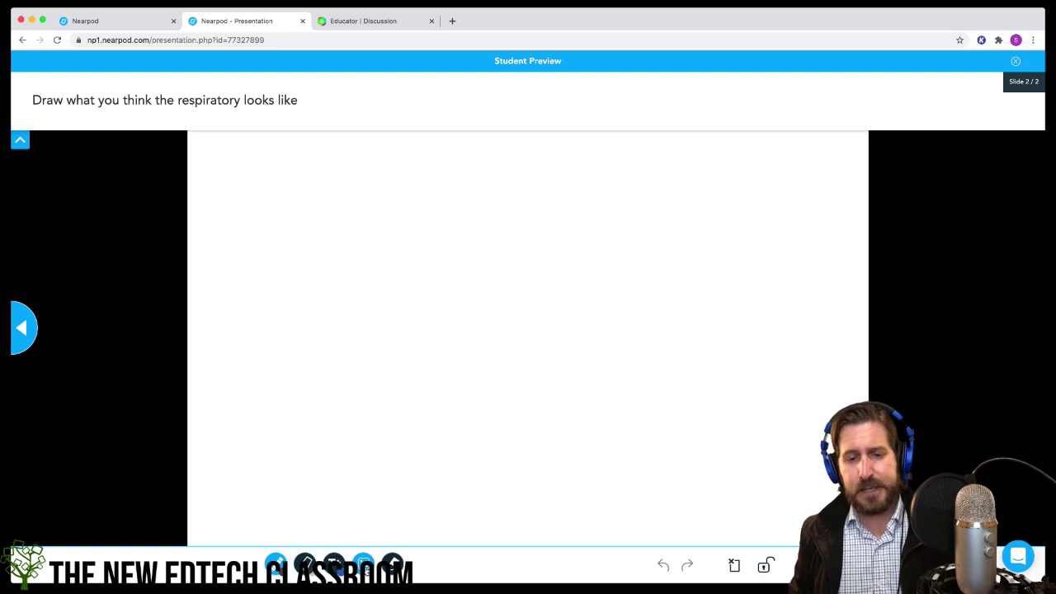
- Show the pen colour choices in the Draw It student preview
click(277, 564)
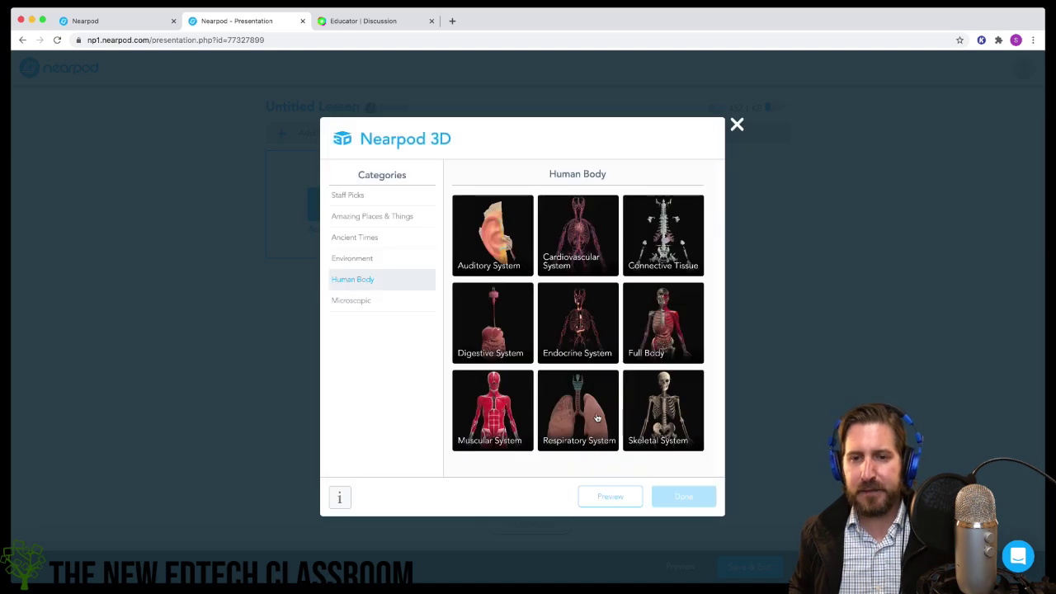
- Add the Respiratory System 3D model as a slide and inspect it in the student preview
click(596, 419)
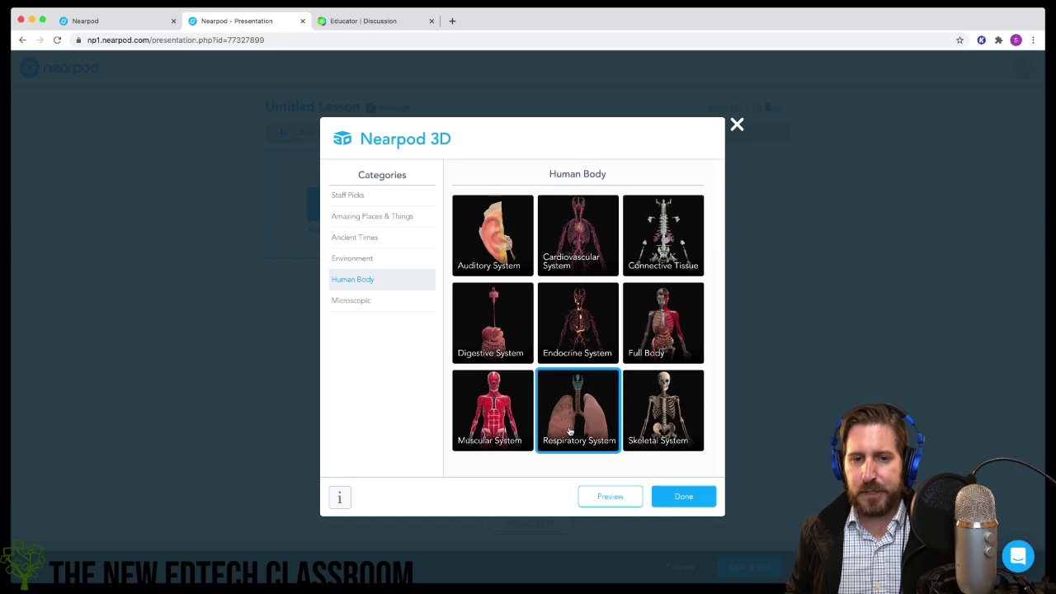
click(684, 497)
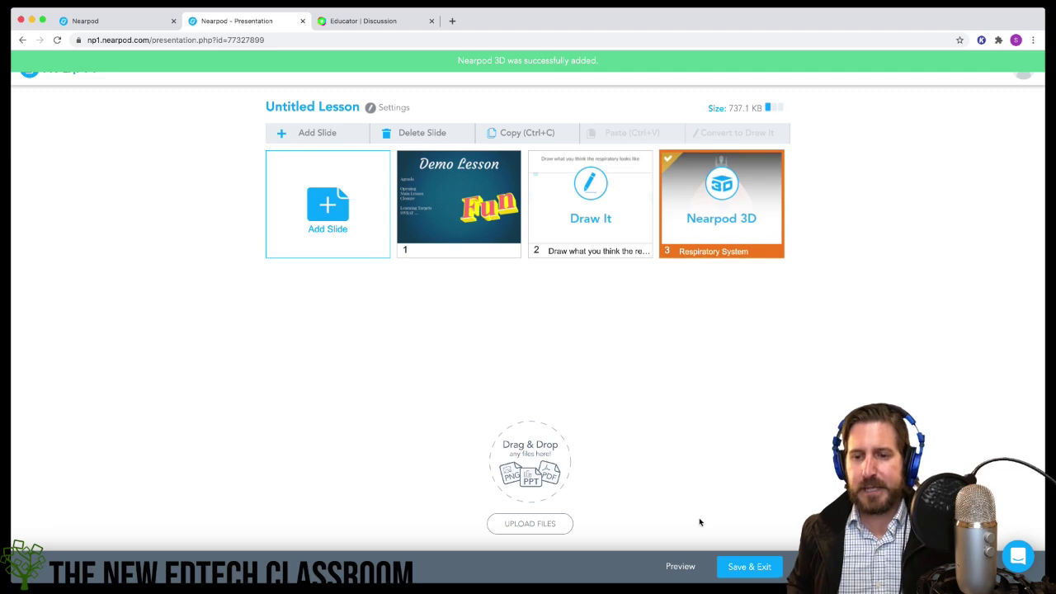
click(681, 566)
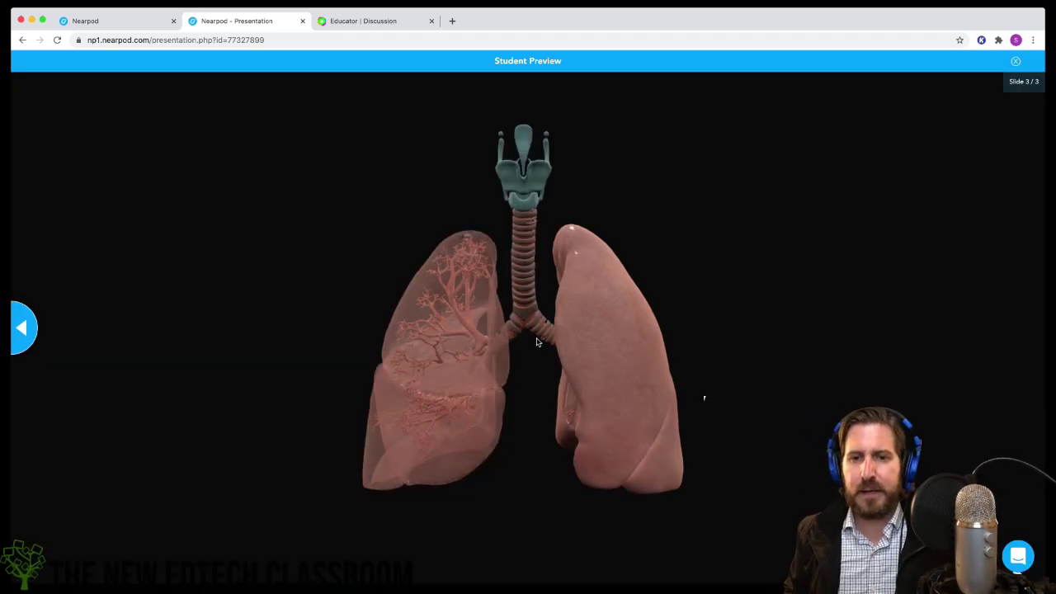
scroll(536, 342, up, 5)
scroll(533, 337, down, 10)
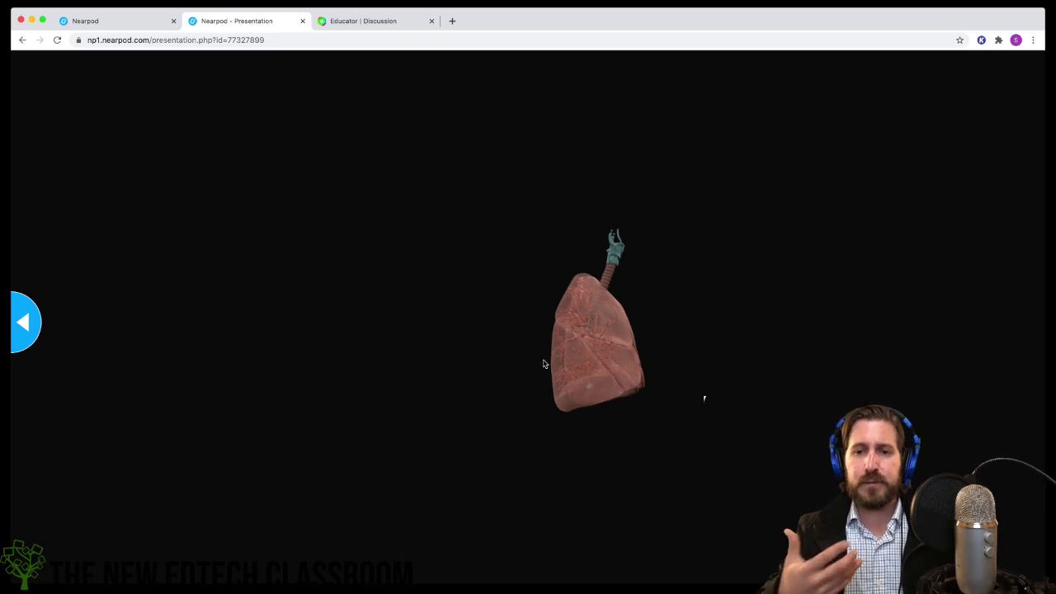
key(Escape)
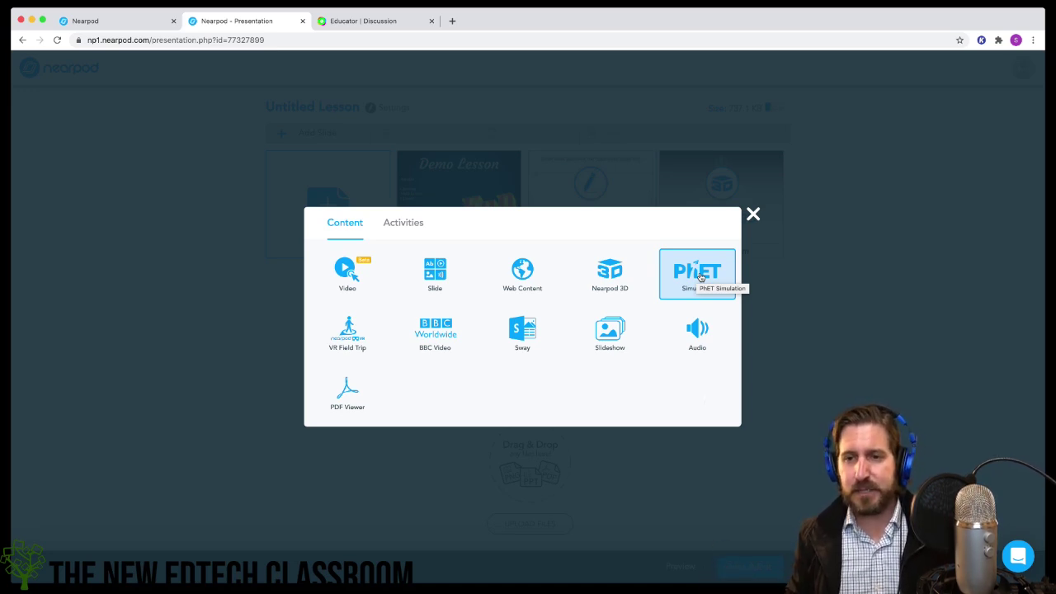
- Add the Build a Fraction PhET simulation and try its Level 1 in preview
click(686, 275)
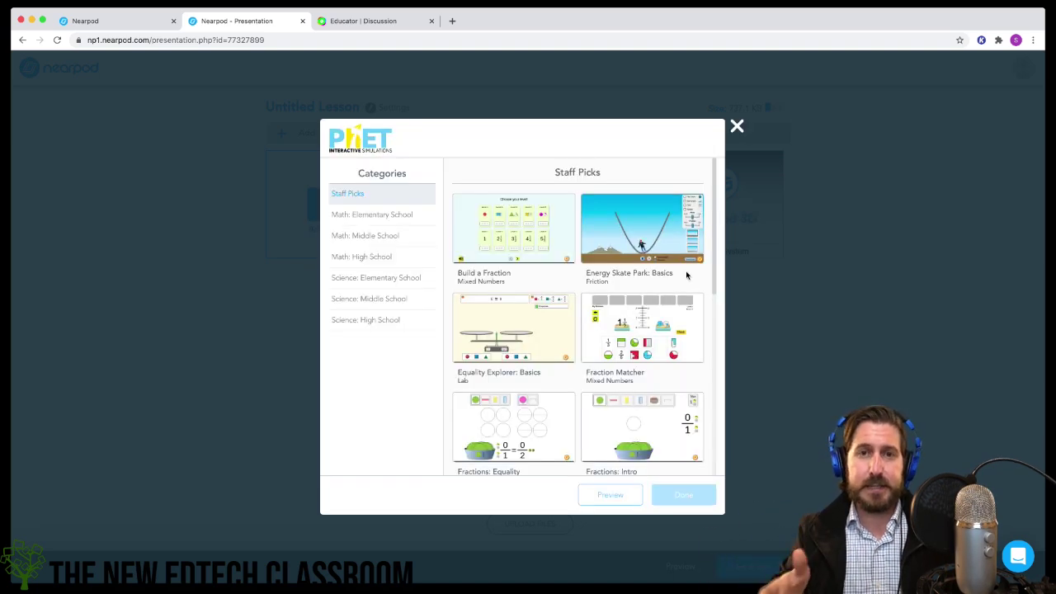
click(518, 242)
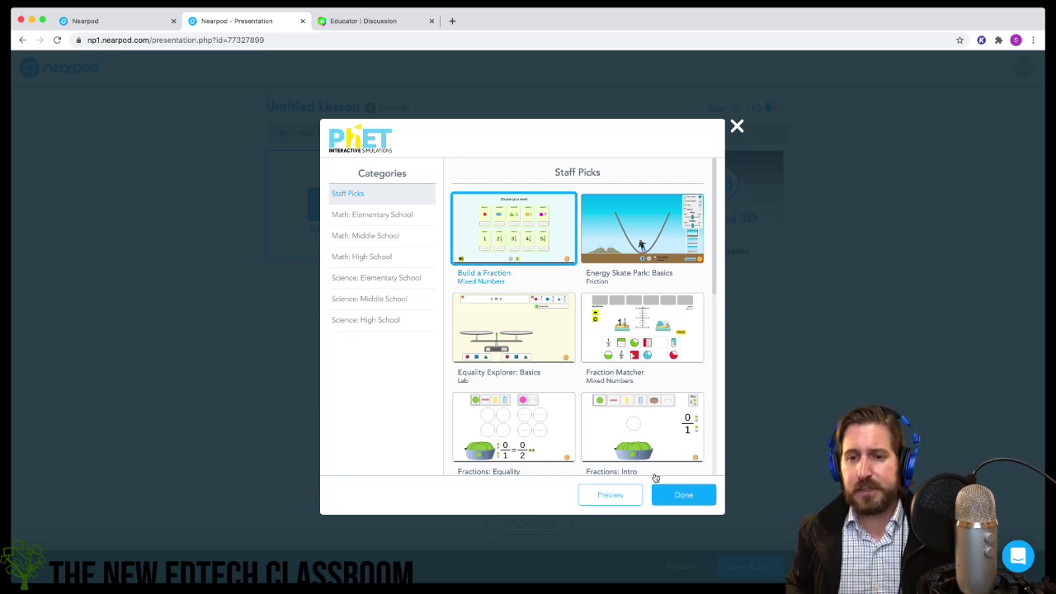
click(682, 495)
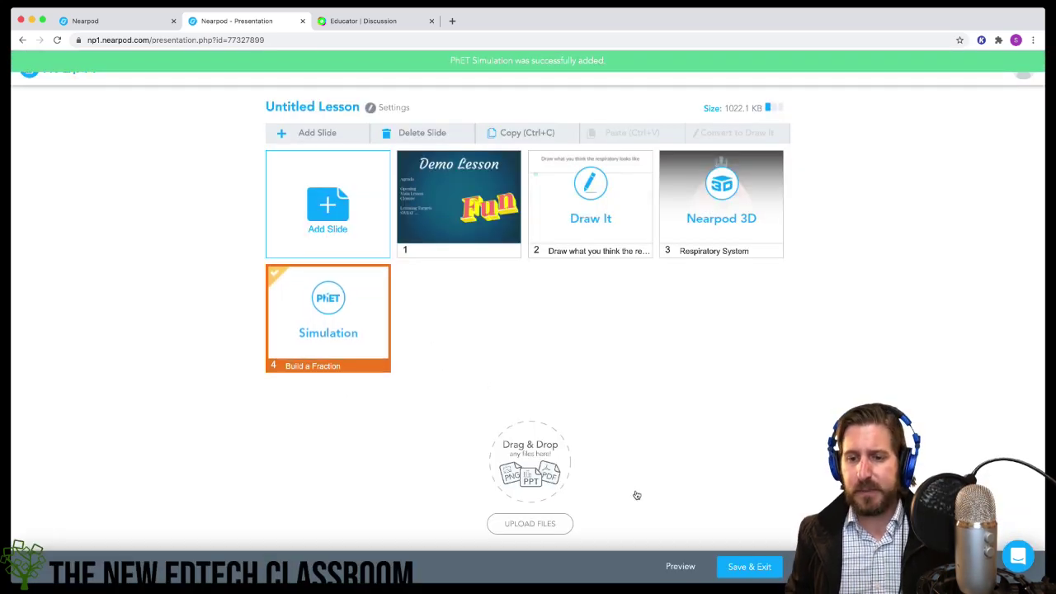
click(676, 566)
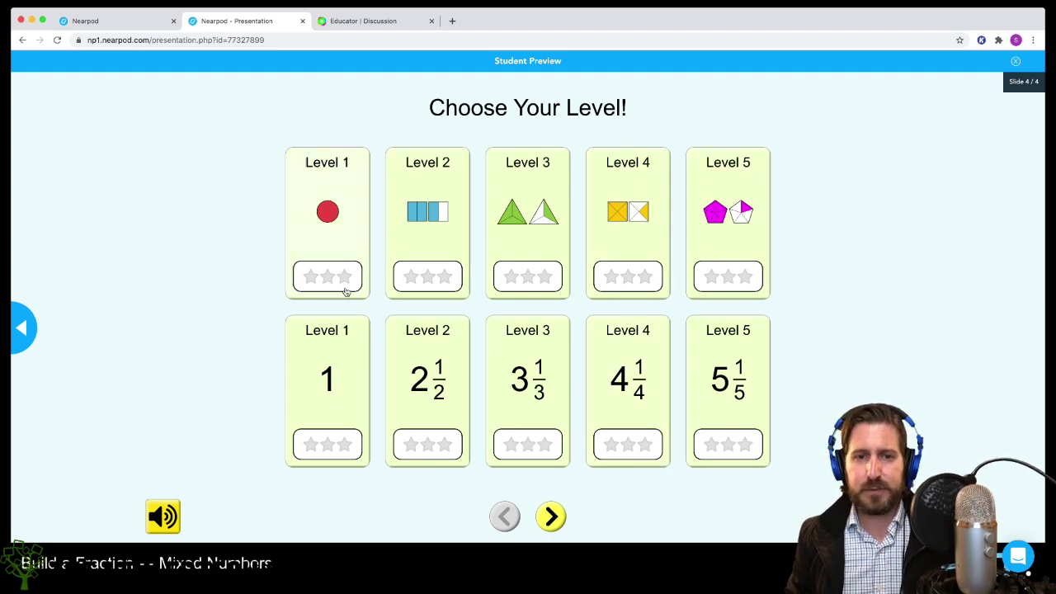
click(342, 248)
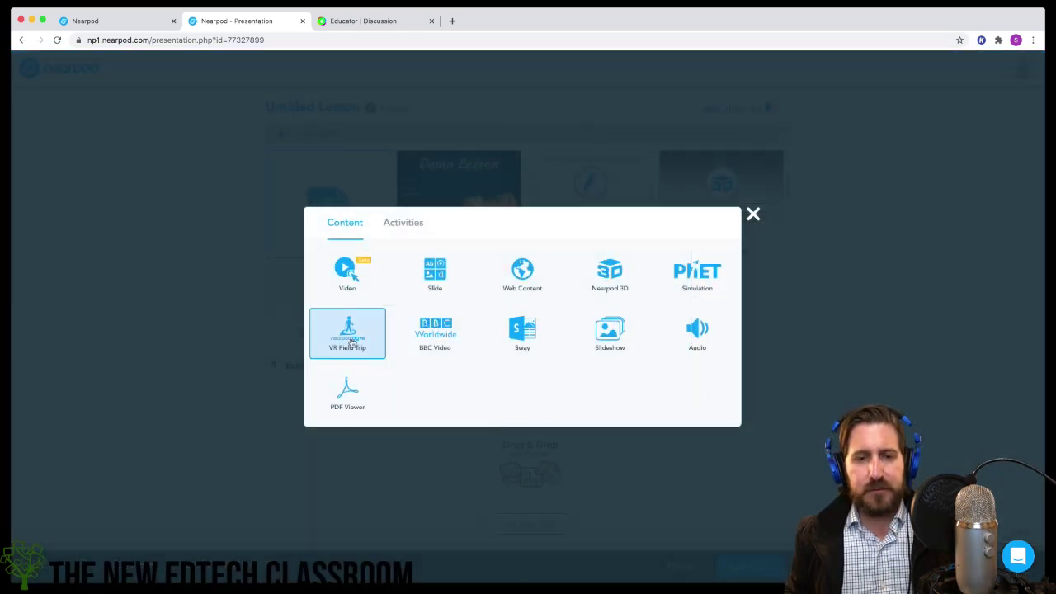
- Add the Great Pyramid of Giza VR field trip and turn its Sphinx panorama in preview
click(353, 339)
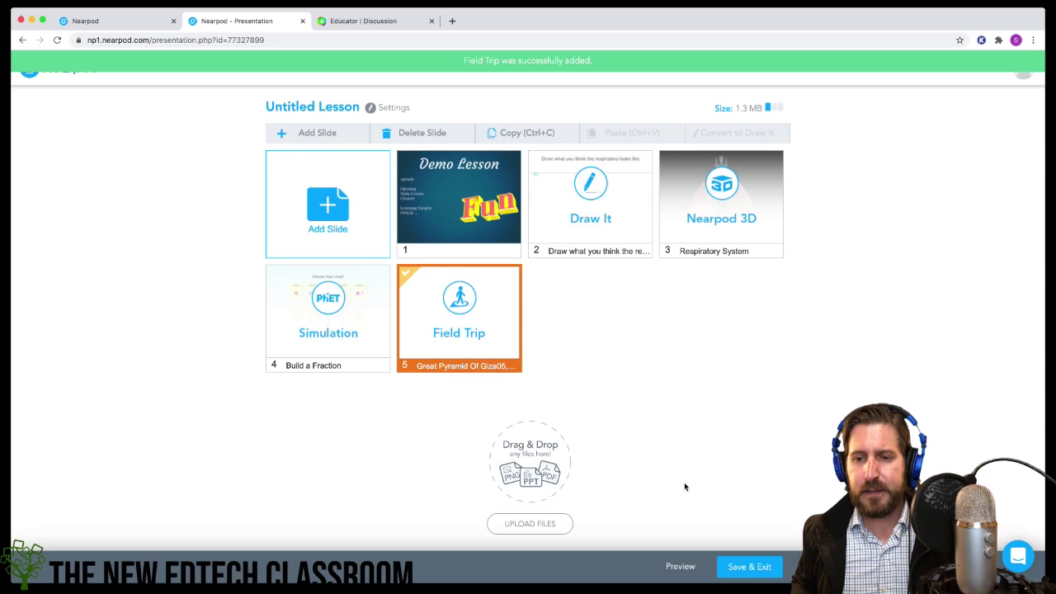
click(681, 566)
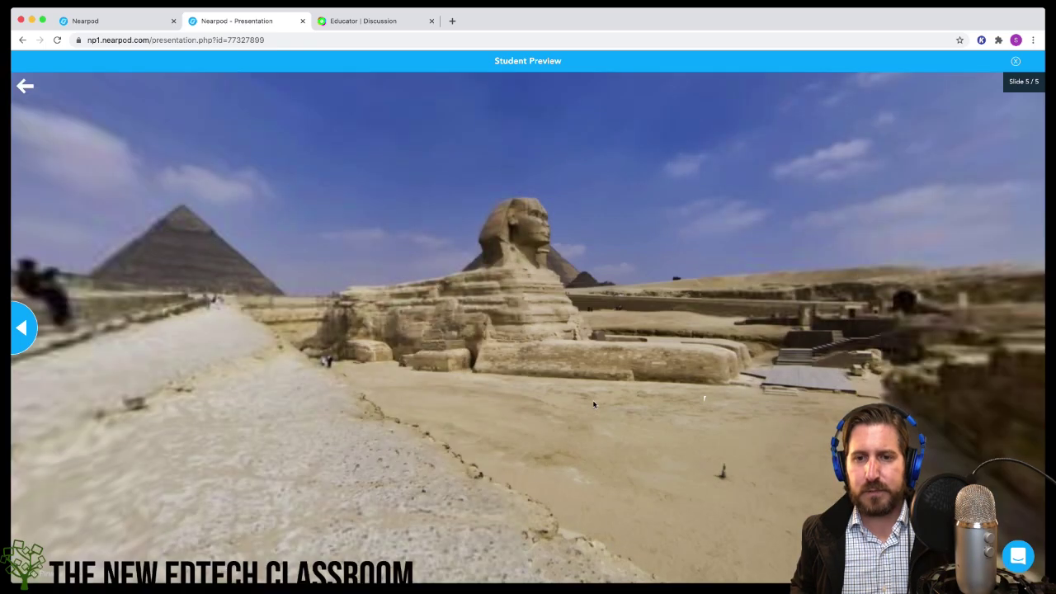
drag(595, 390, 573, 388)
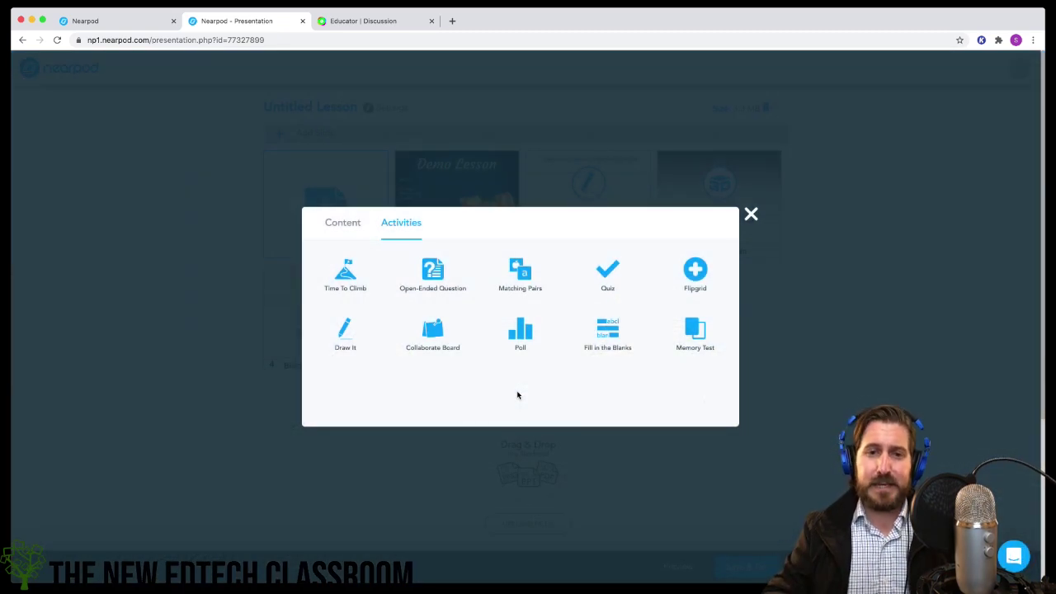
click(353, 232)
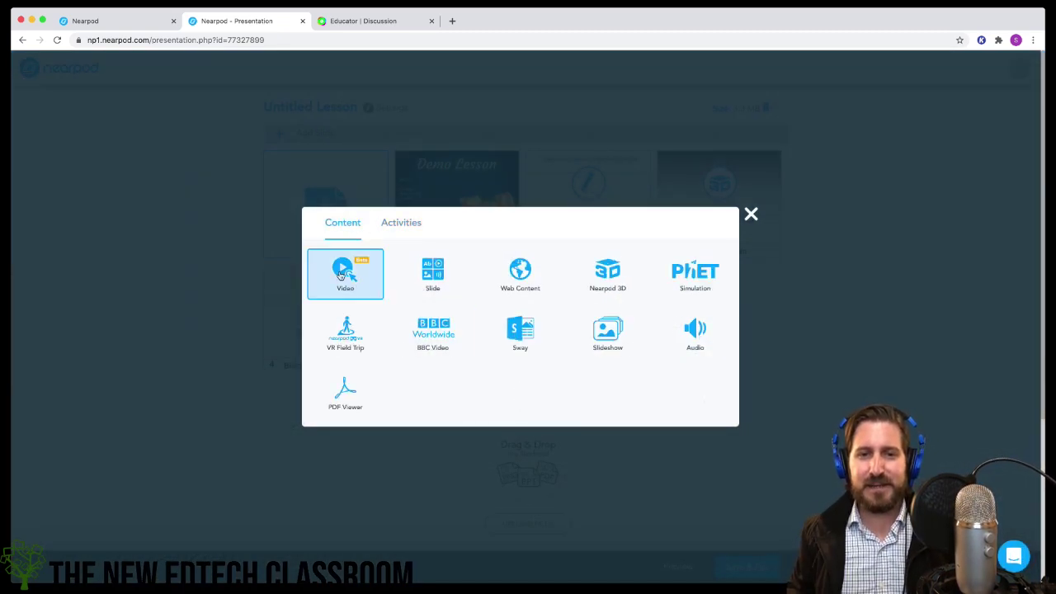
click(401, 225)
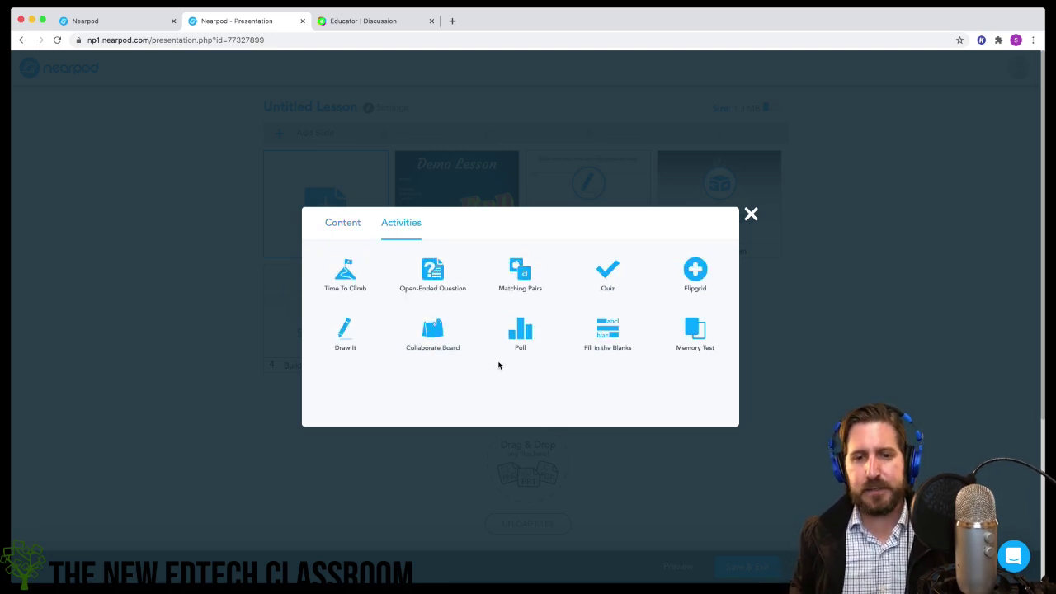
- Create a Collaborate Board with the topic 'Post observations'
click(438, 333)
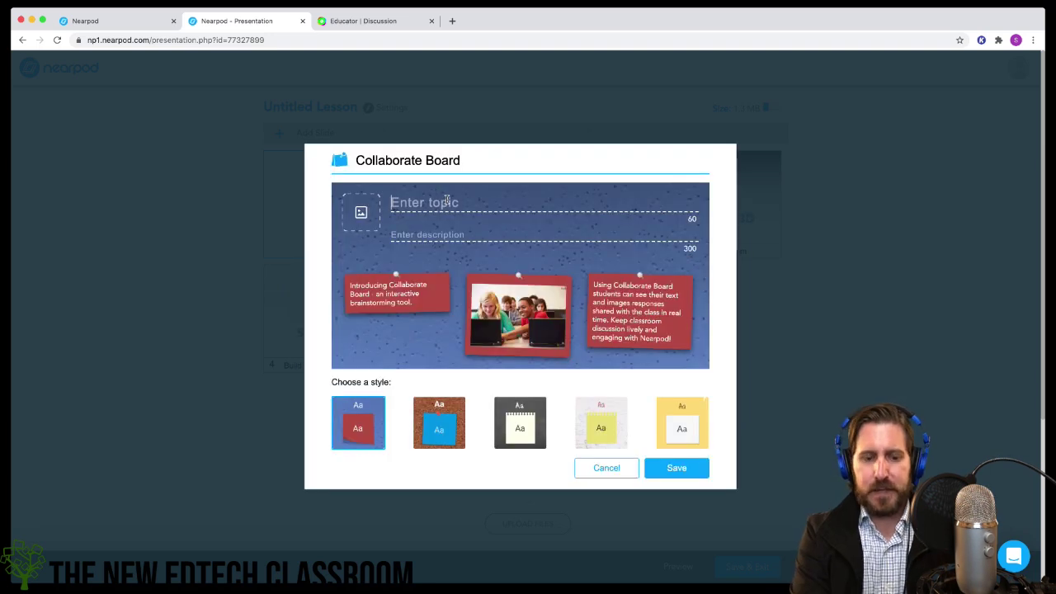
text(Post o)
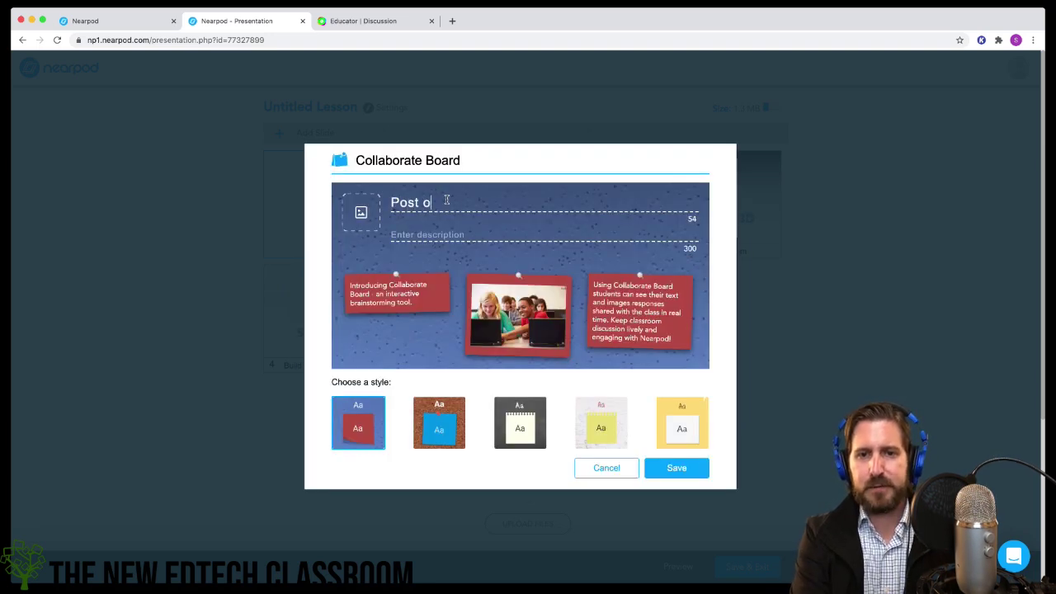
text(bserv)
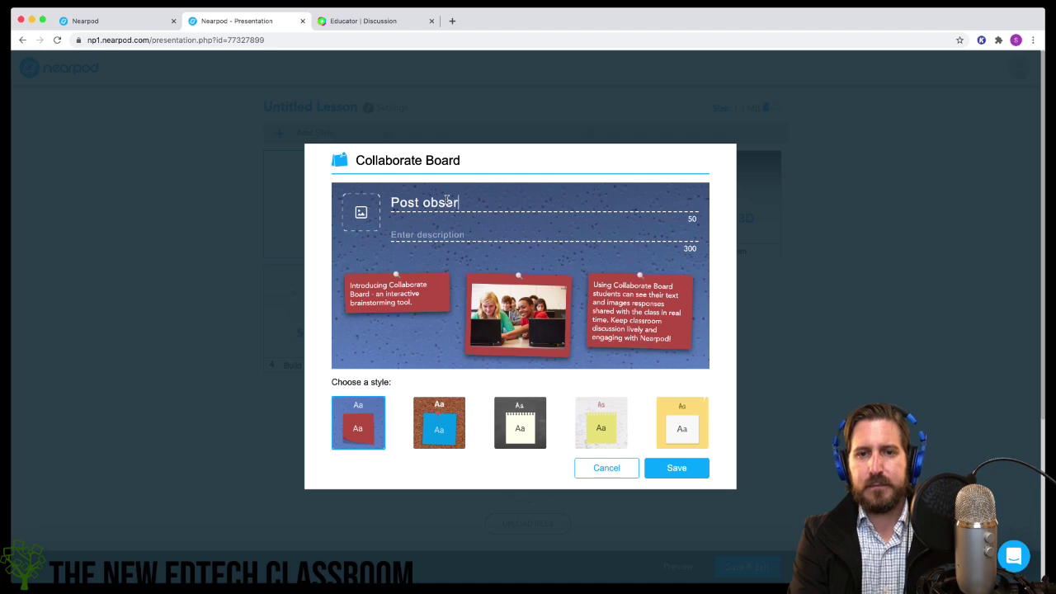
text(ations)
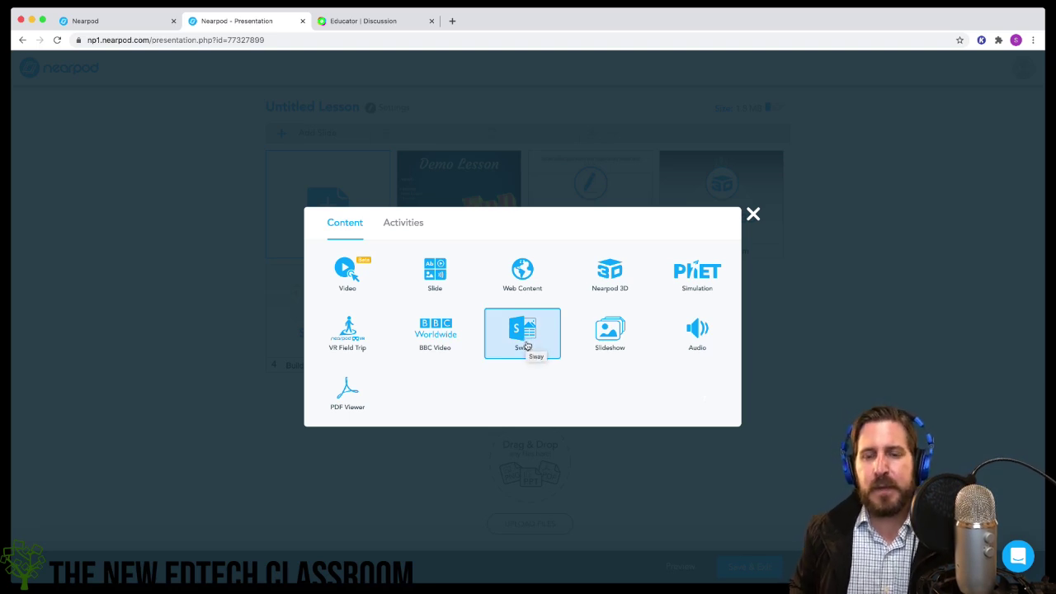
- Add the Climate Change Sway and scroll through its Etymology and Definition sections in preview
click(529, 338)
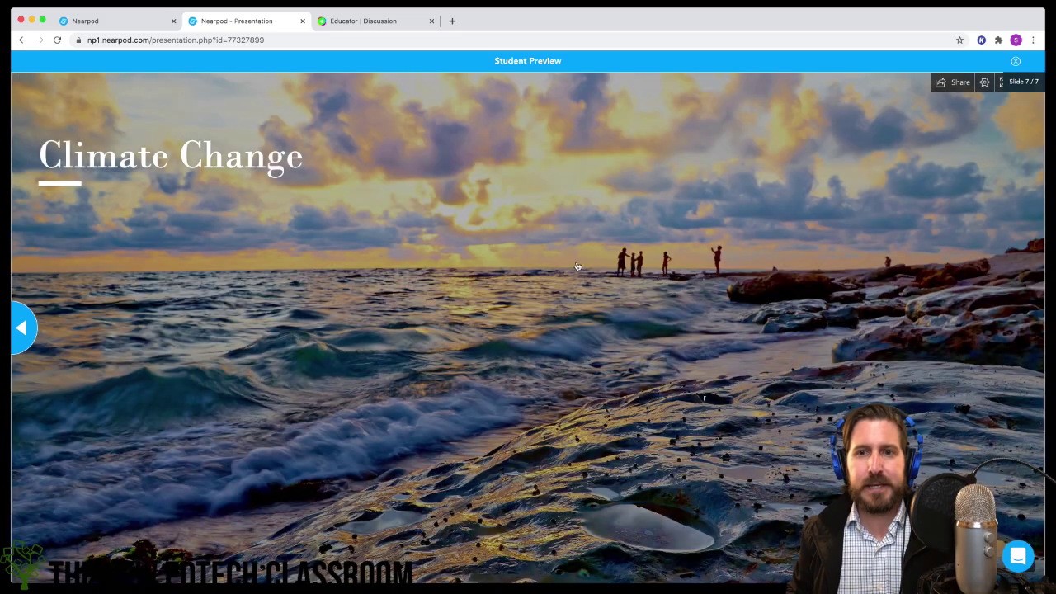
scroll(579, 267, down, 5)
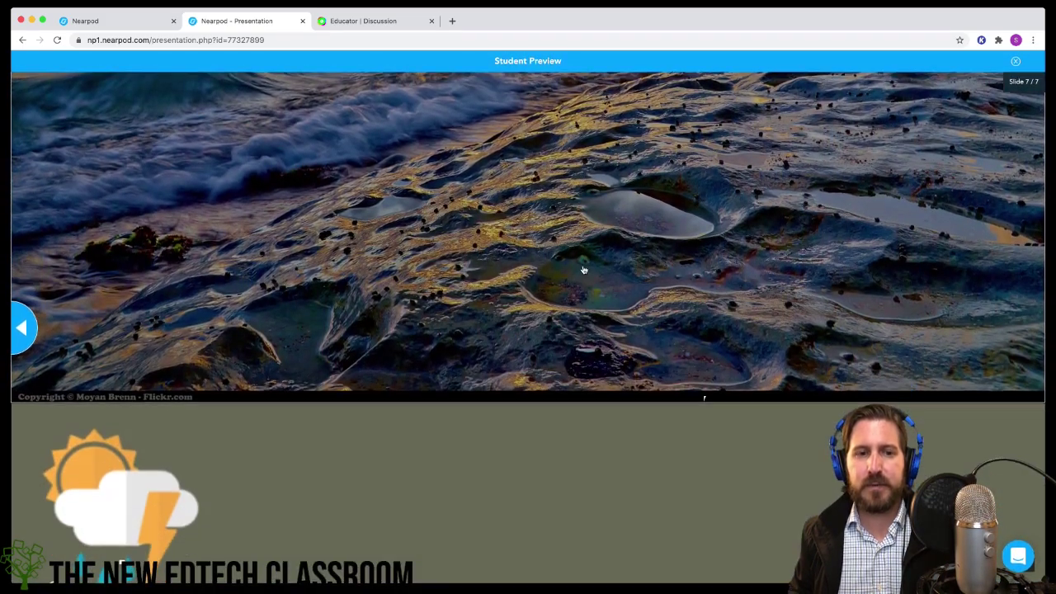
scroll(583, 267, up, 4)
scroll(431, 323, down, 1)
scroll(674, 370, down, 6)
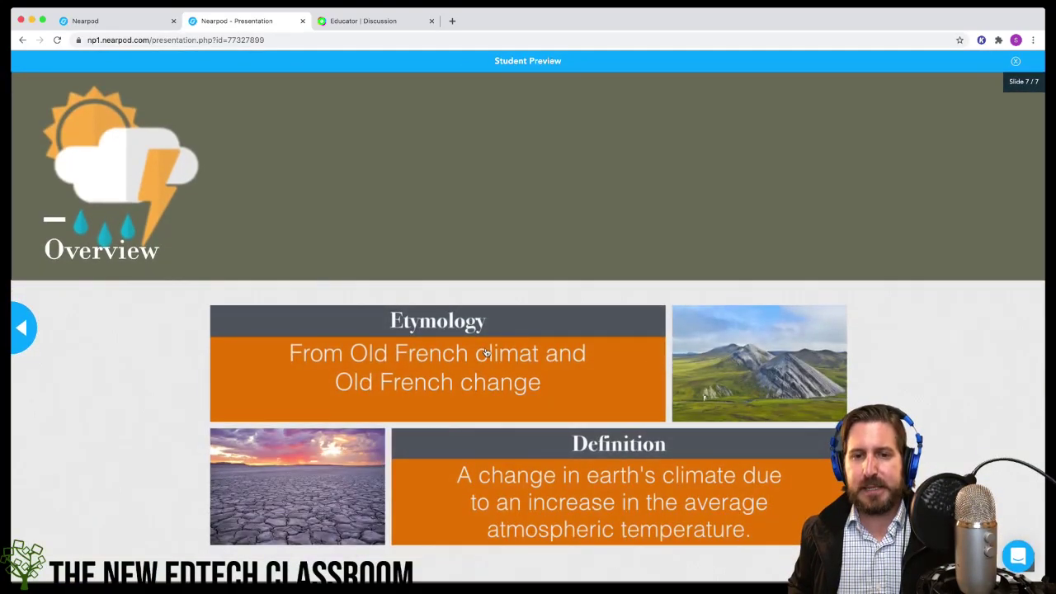
scroll(476, 263, down, 3)
scroll(475, 262, down, 3)
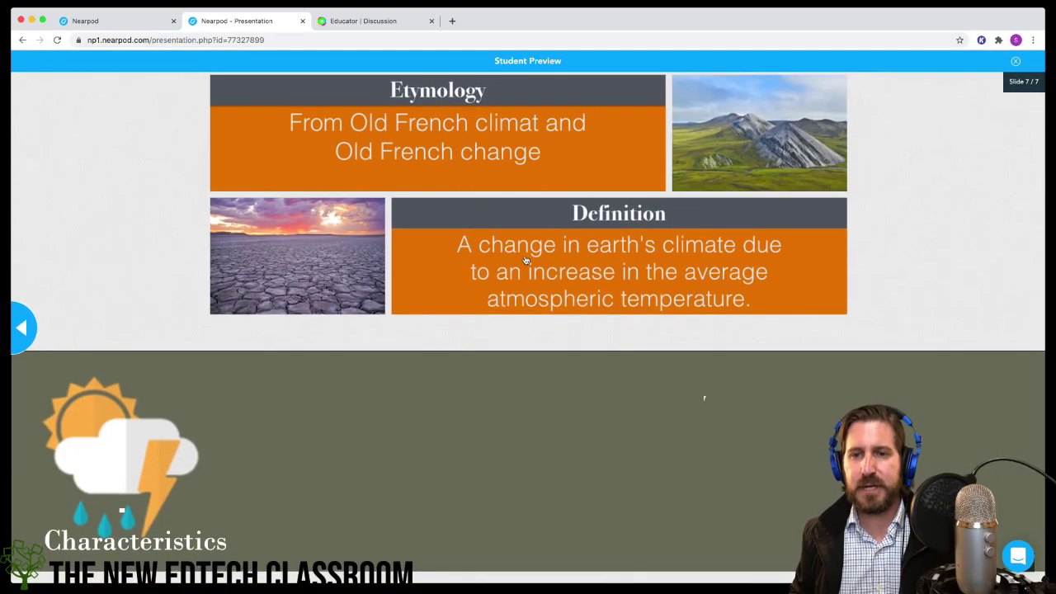
scroll(525, 261, down, 1)
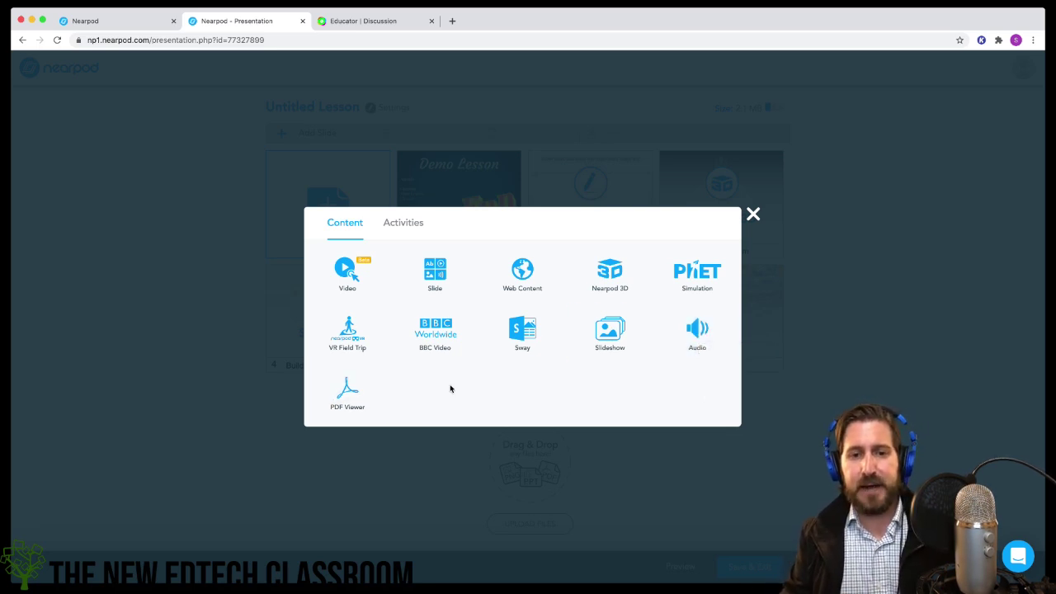
- Add a Draw It slide saying 'Annotate the text for unknown words' over the uploaded story, then test a yellow pen
click(404, 224)
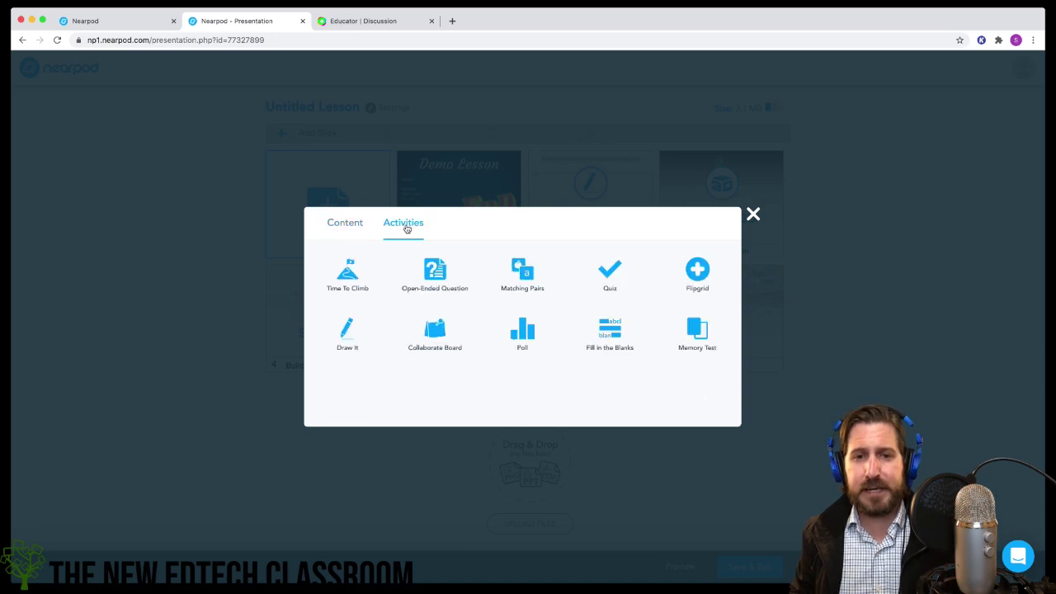
click(352, 341)
text(Ann)
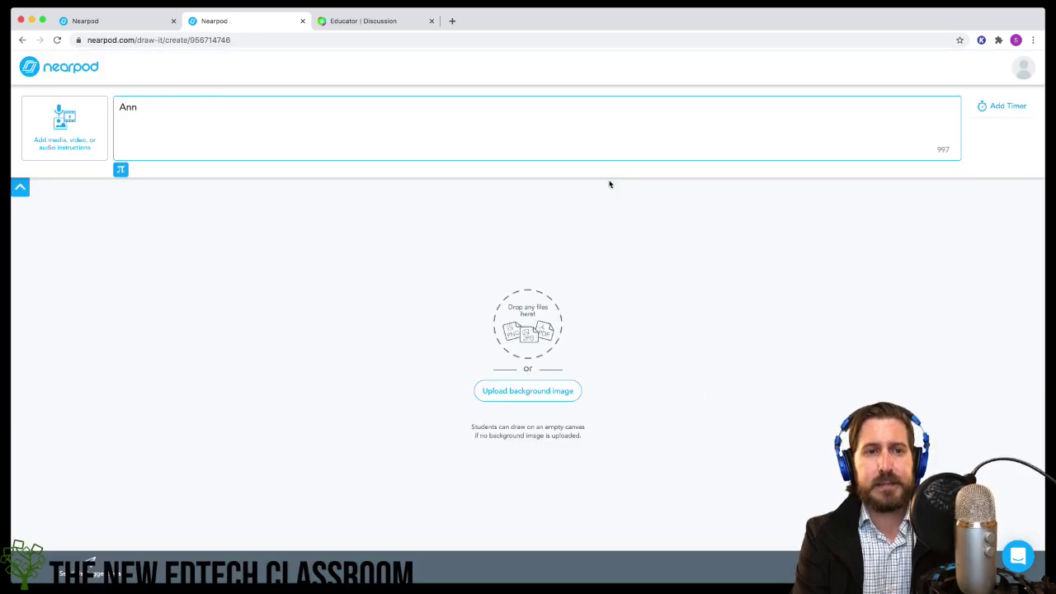
text(otate the text for unknown words)
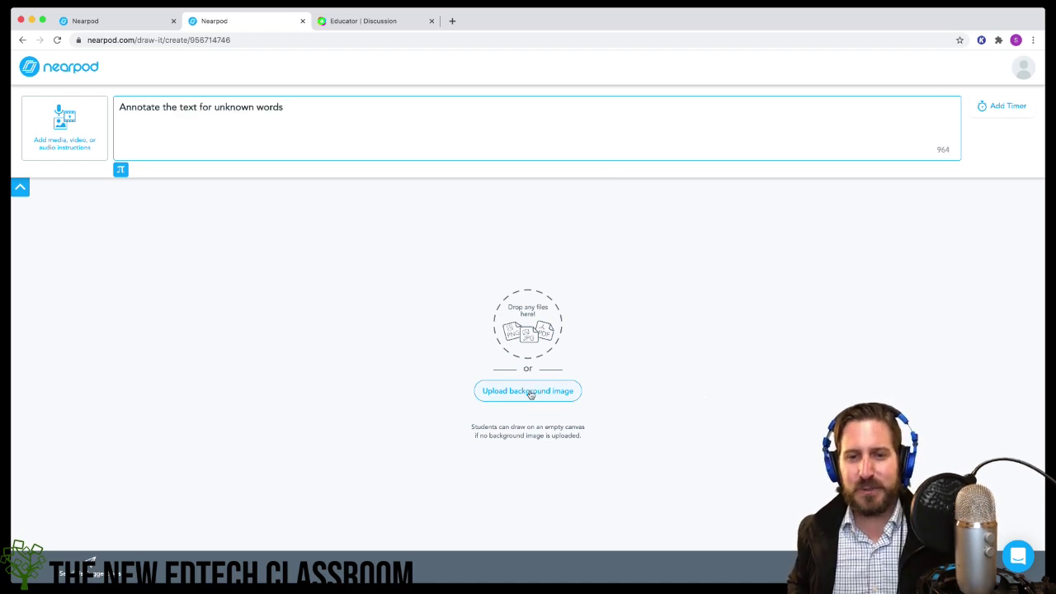
click(531, 393)
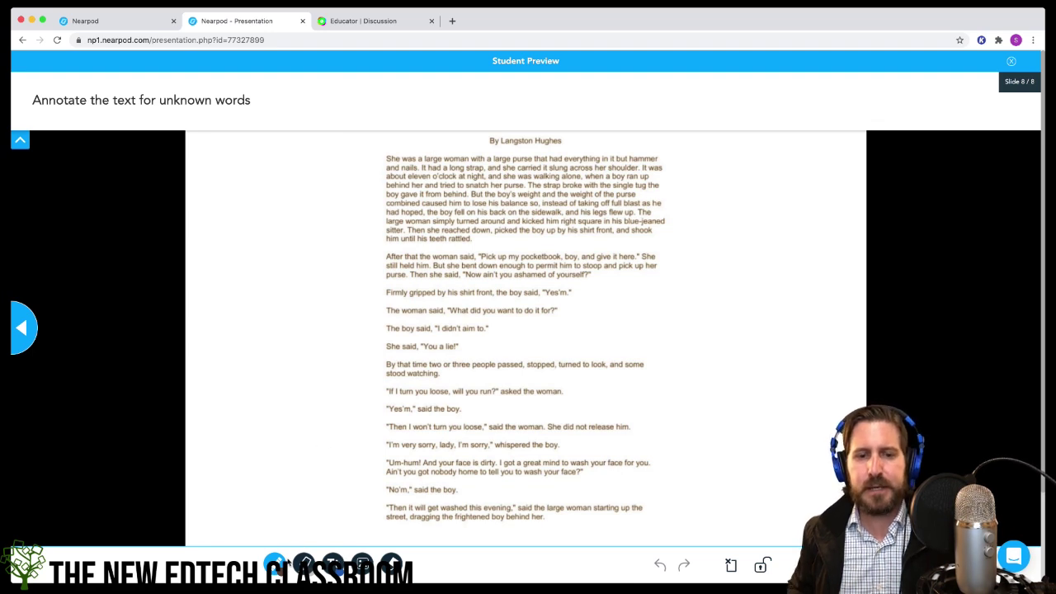
click(306, 564)
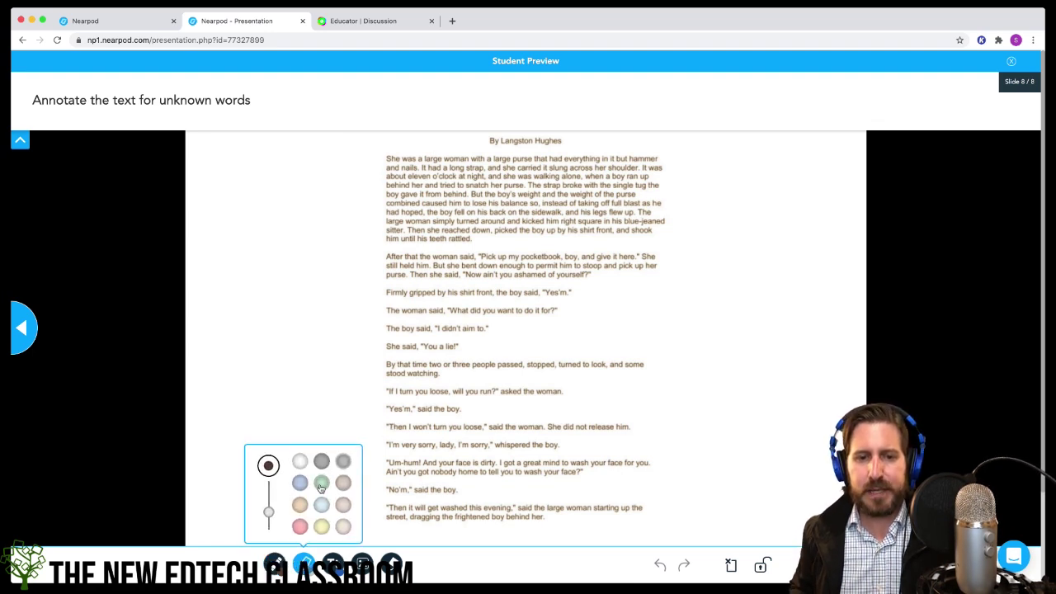
click(321, 526)
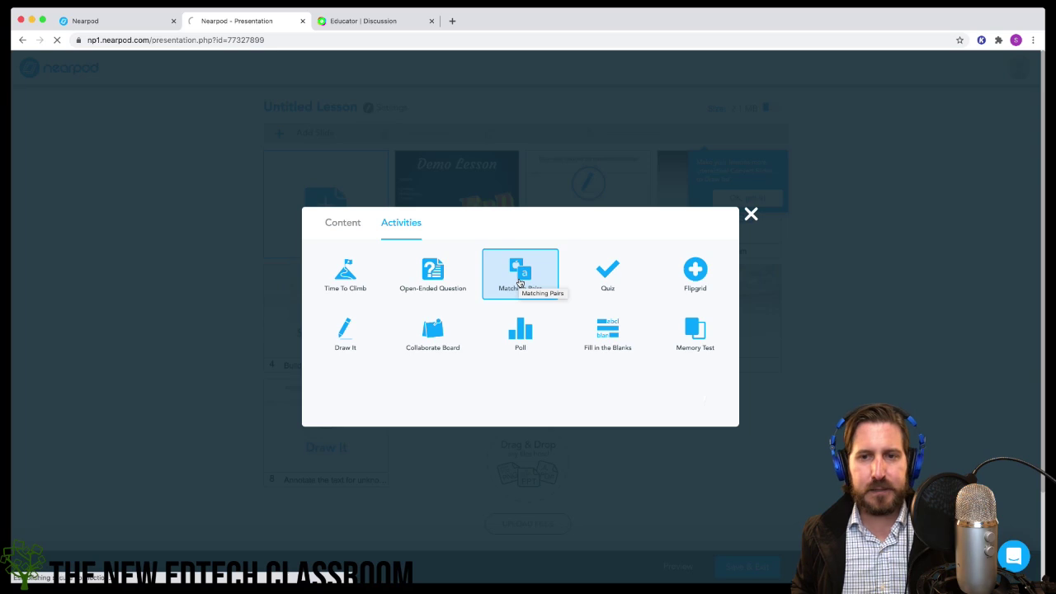
- Start a Matching Pairs activity whose first pair's card reads 'Agriculture'
click(520, 283)
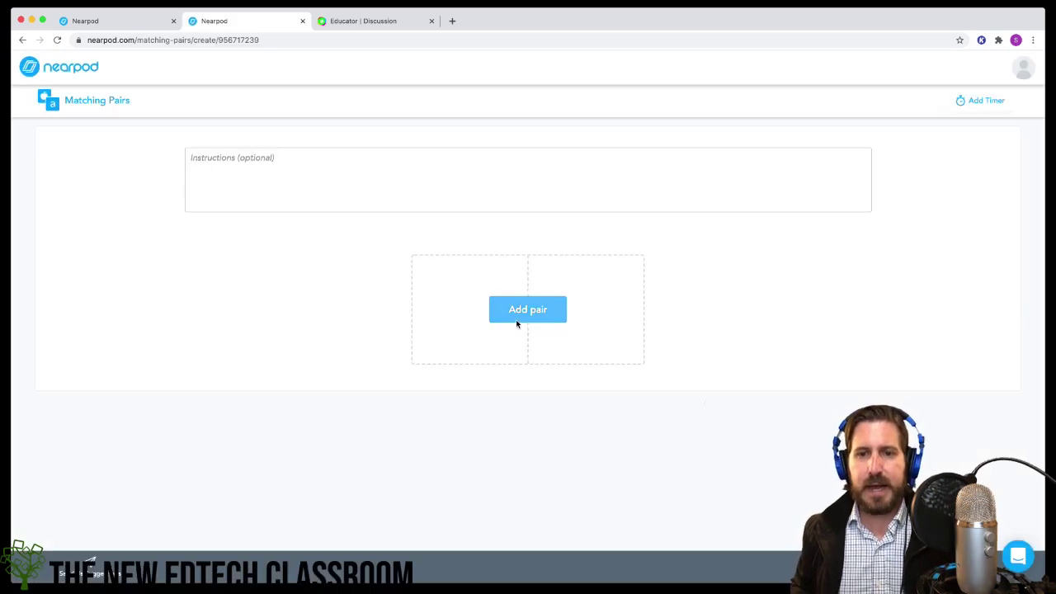
click(514, 309)
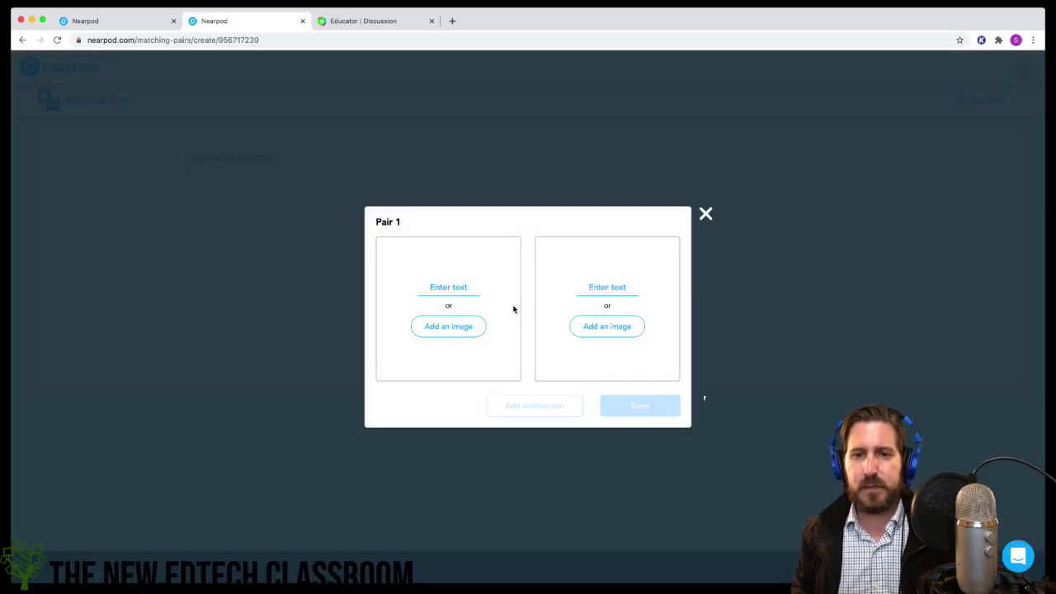
click(455, 287)
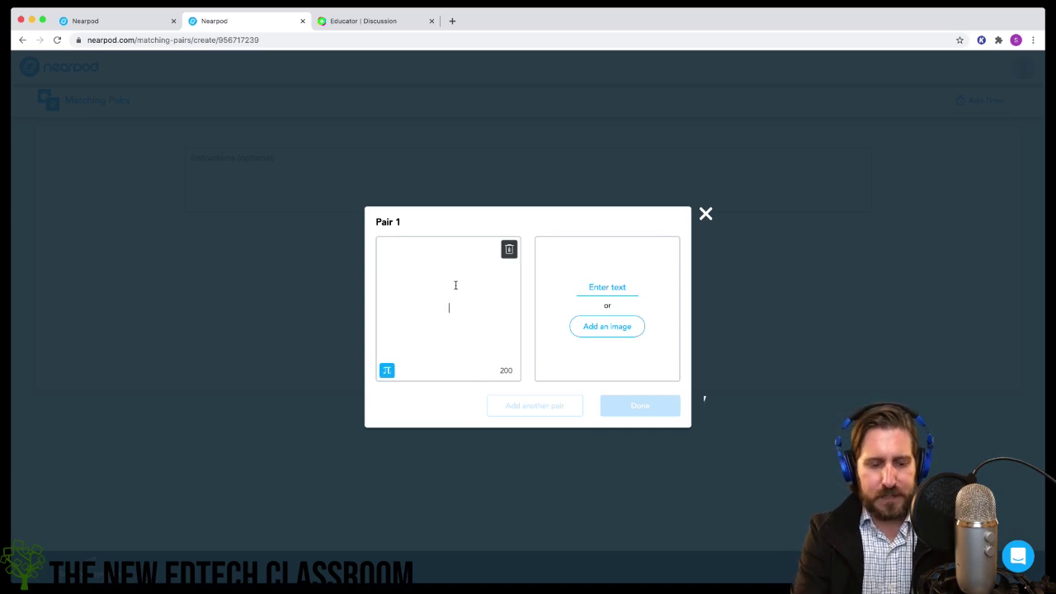
text(Agriculture)
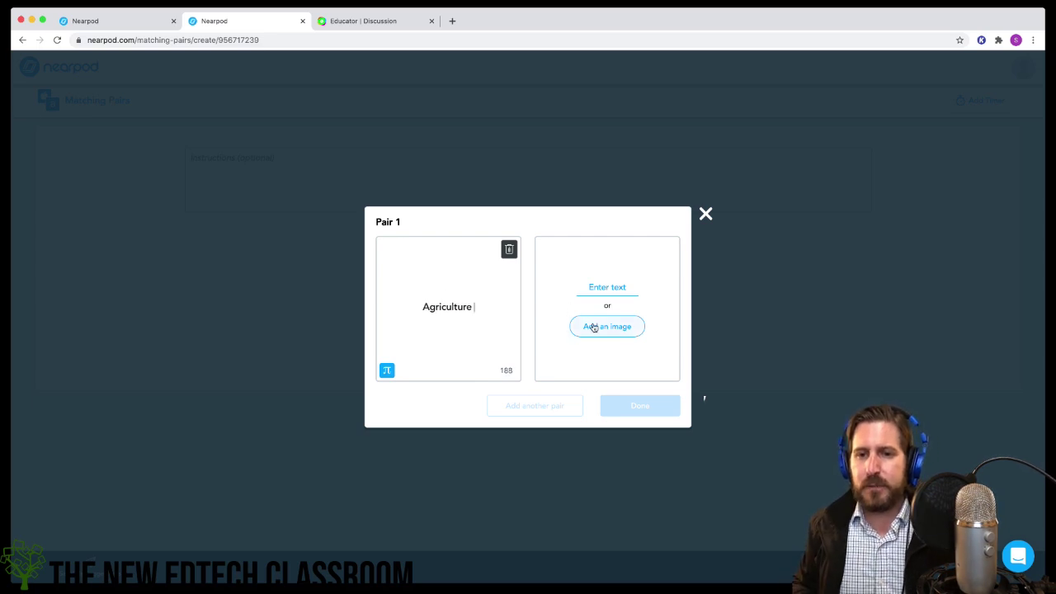
- Give the Agriculture pair a farming image, then test by matching Oceans with the wave photo
click(591, 325)
click(457, 212)
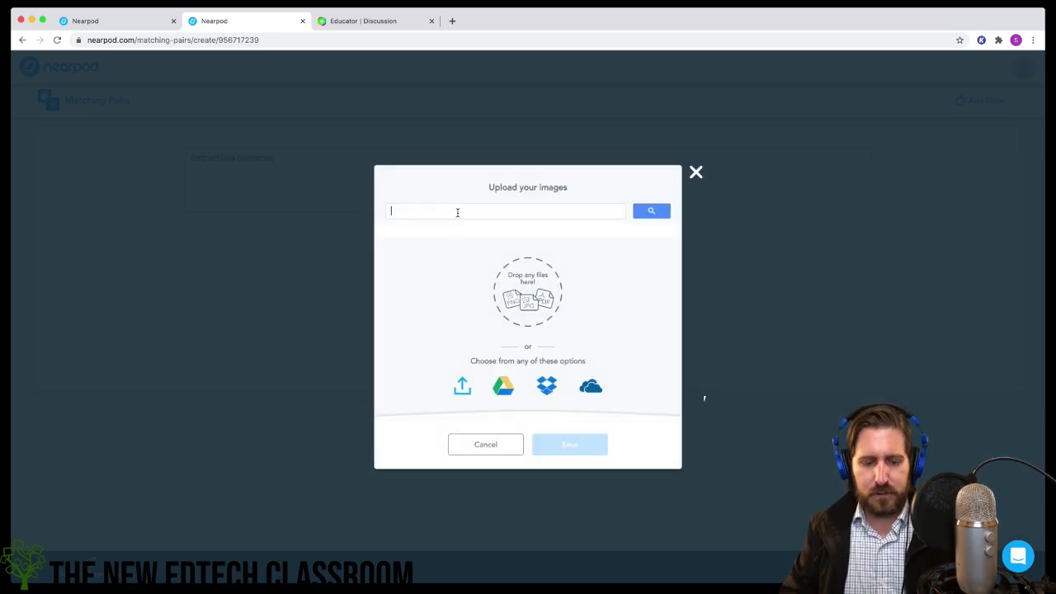
text(farming)
key(Return)
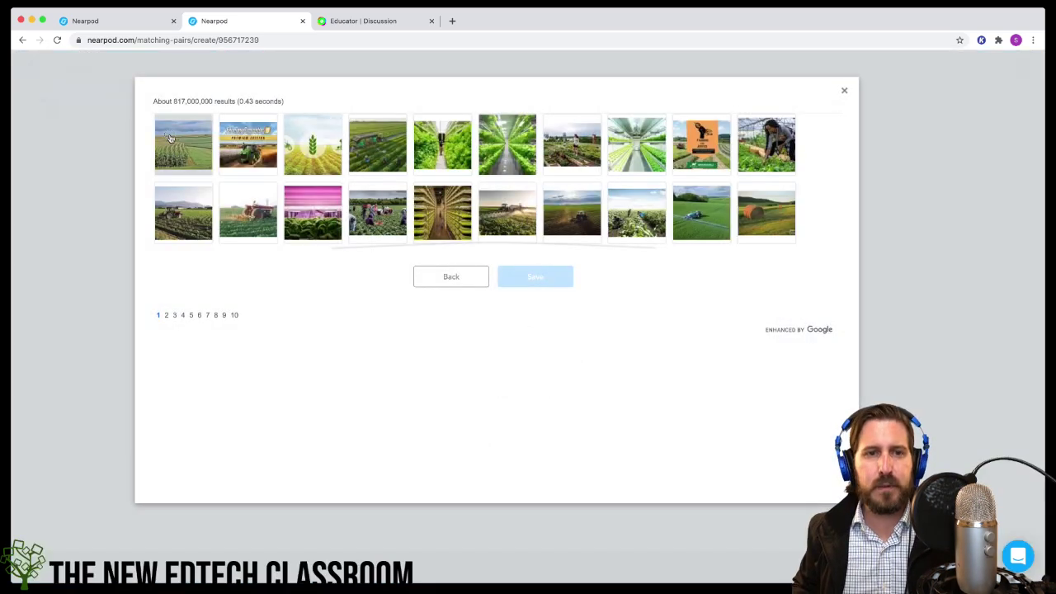
click(184, 143)
click(533, 275)
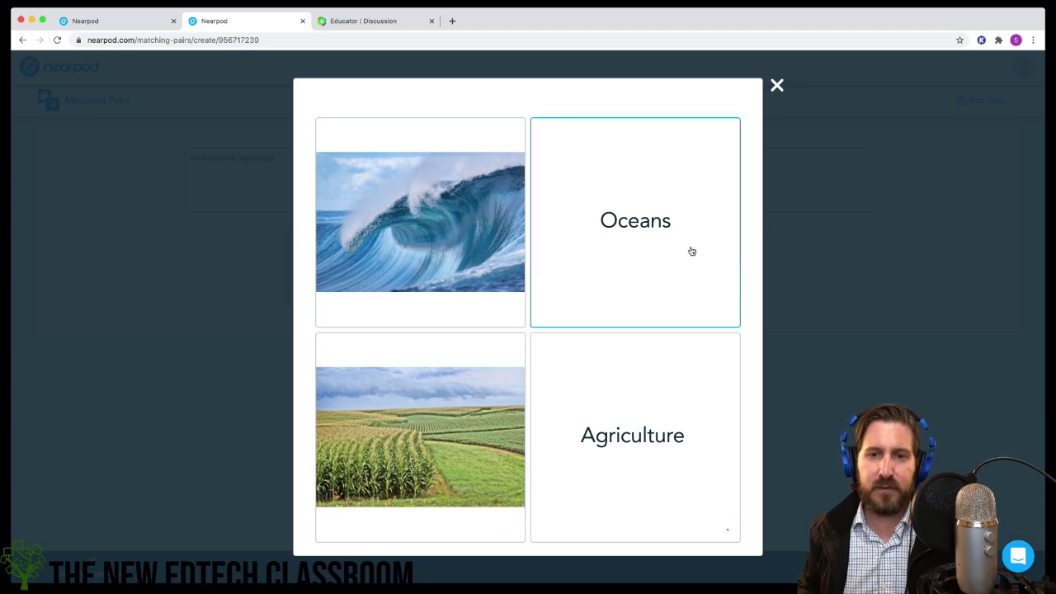
click(635, 274)
click(457, 266)
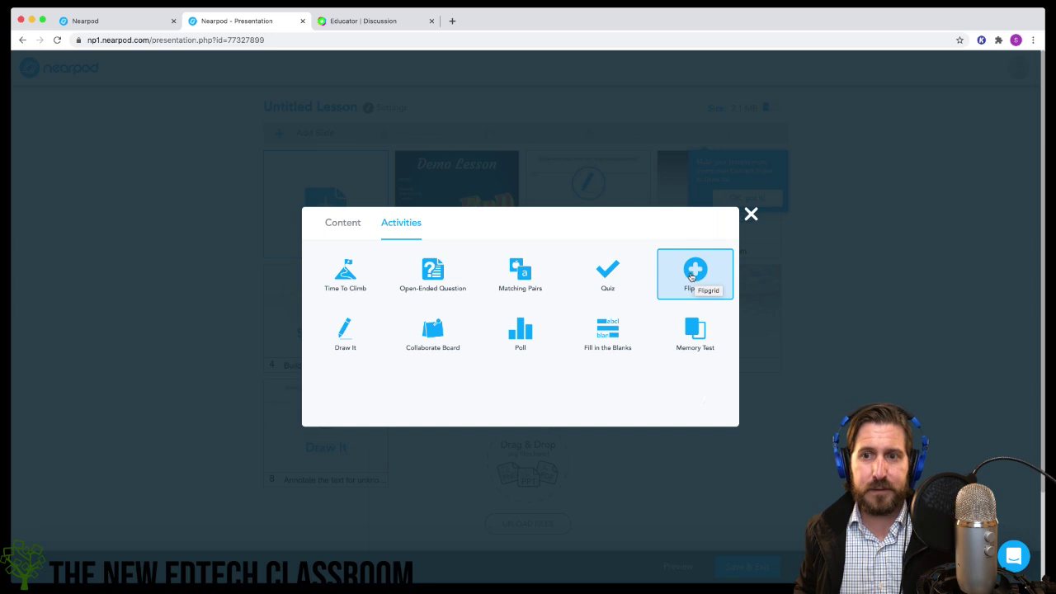
- Add a Flipgrid activity and copy the Meet and Greet topic's join link from Flipgrid
click(691, 279)
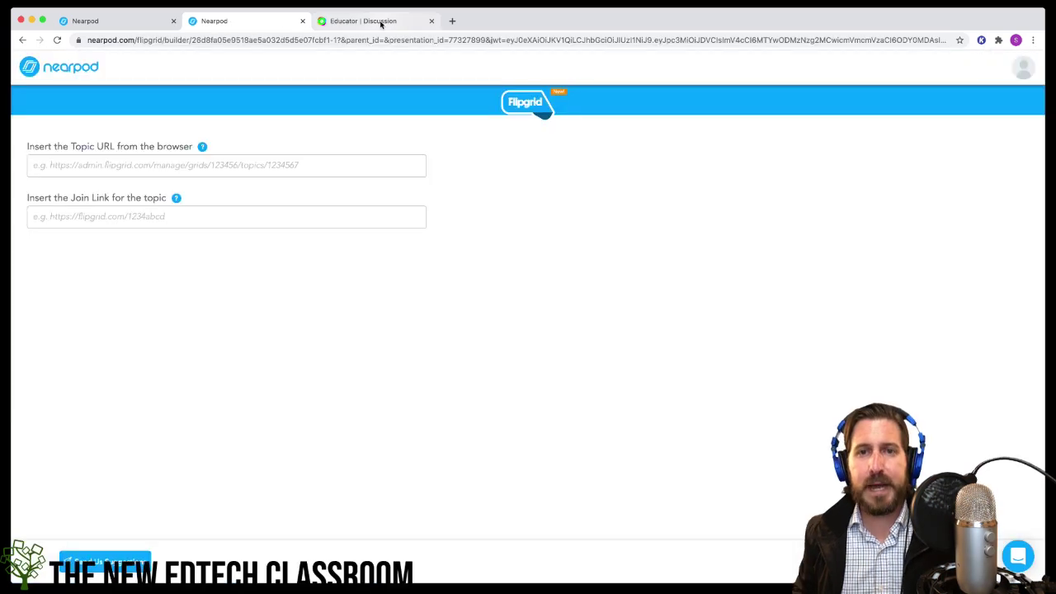
click(381, 20)
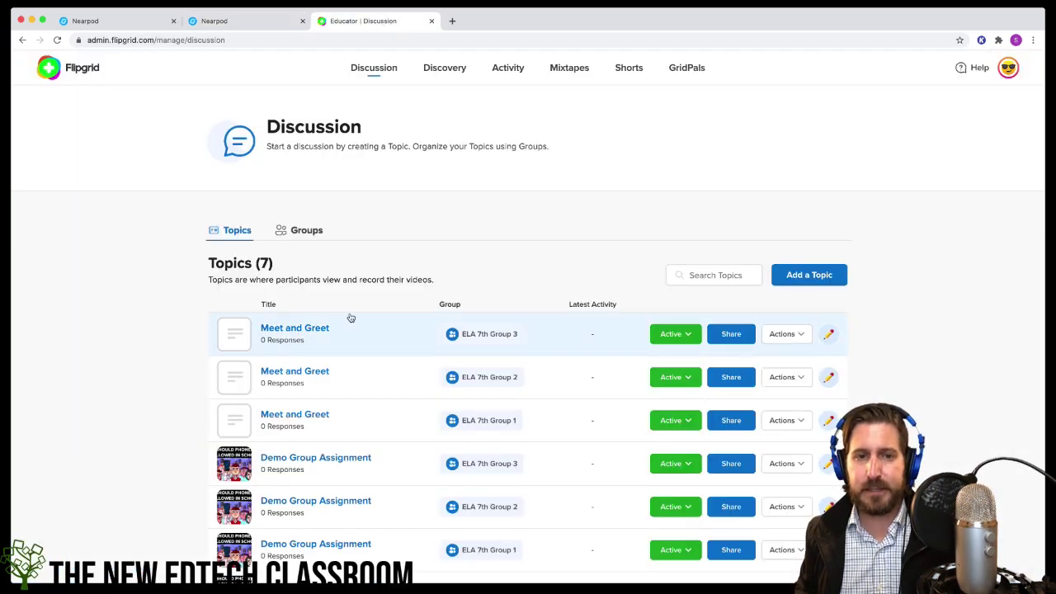
click(731, 333)
click(658, 235)
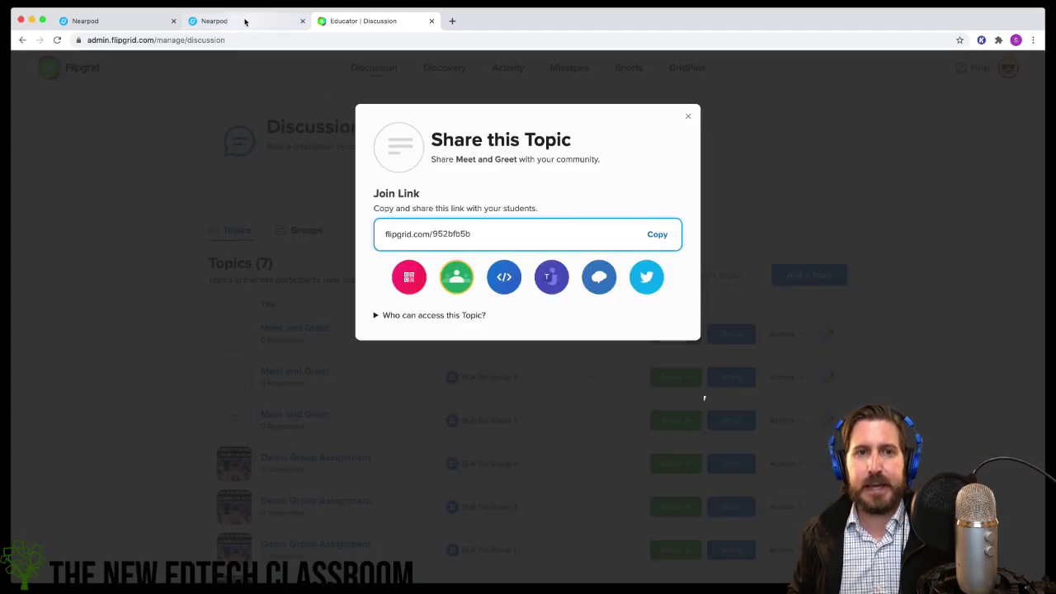
click(244, 21)
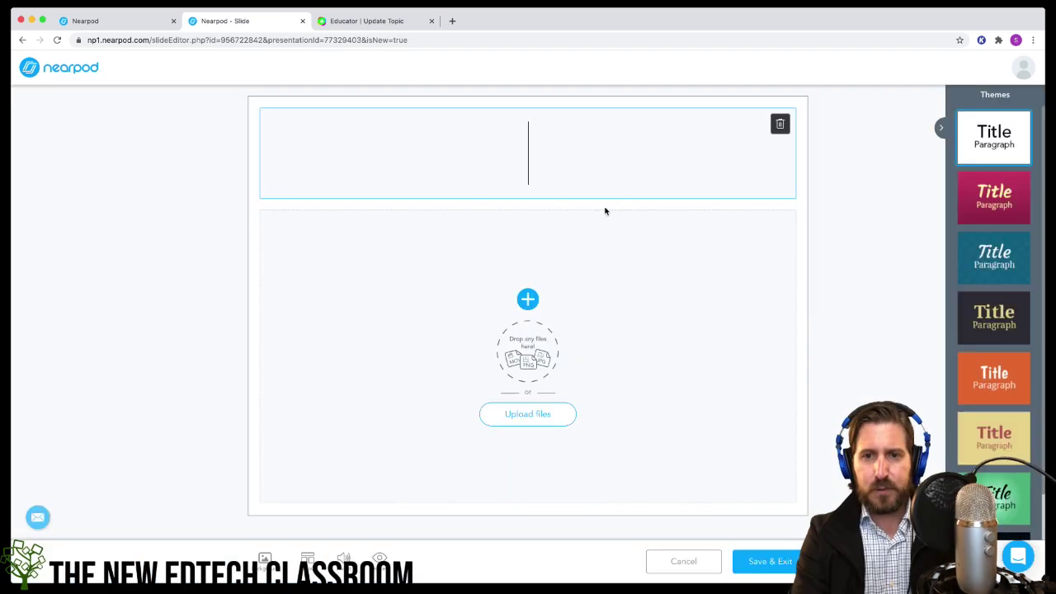
- Build an 'ELA LESSON' agenda slide with a possum GIF and a dark theme
text(ELA )
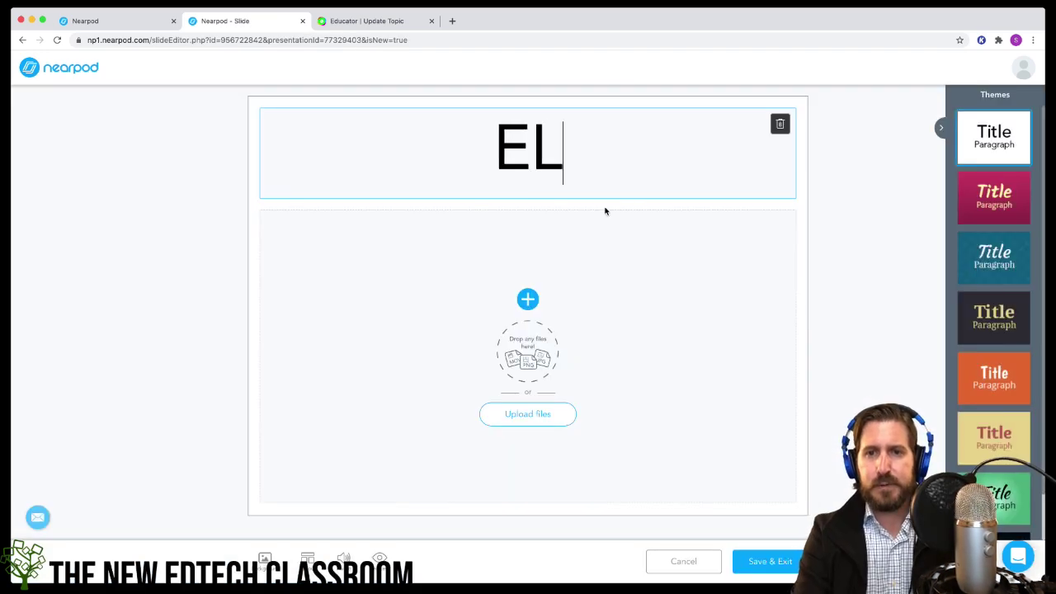
text(LESSON)
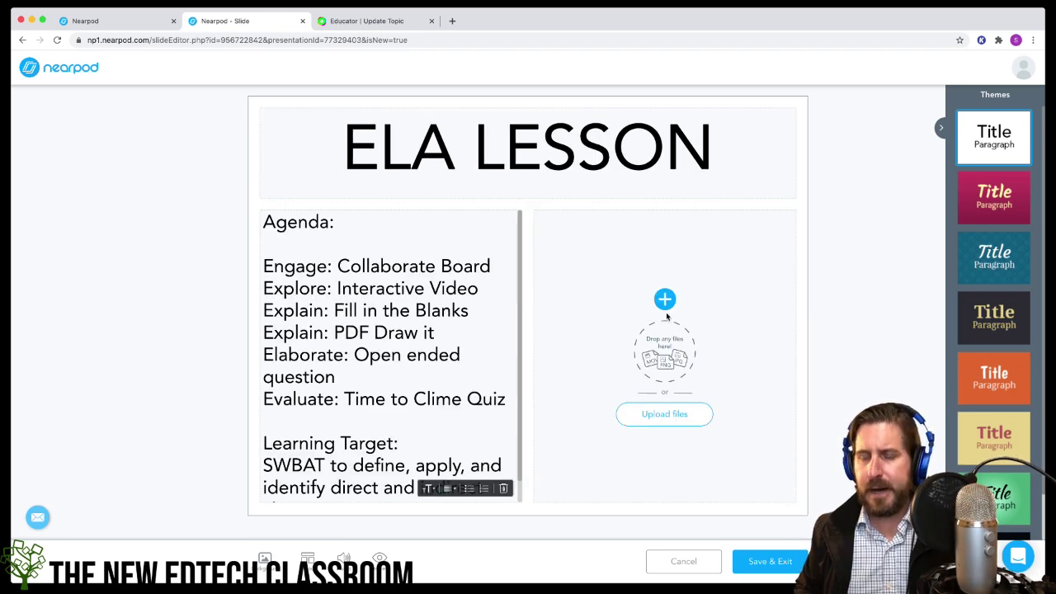
click(664, 299)
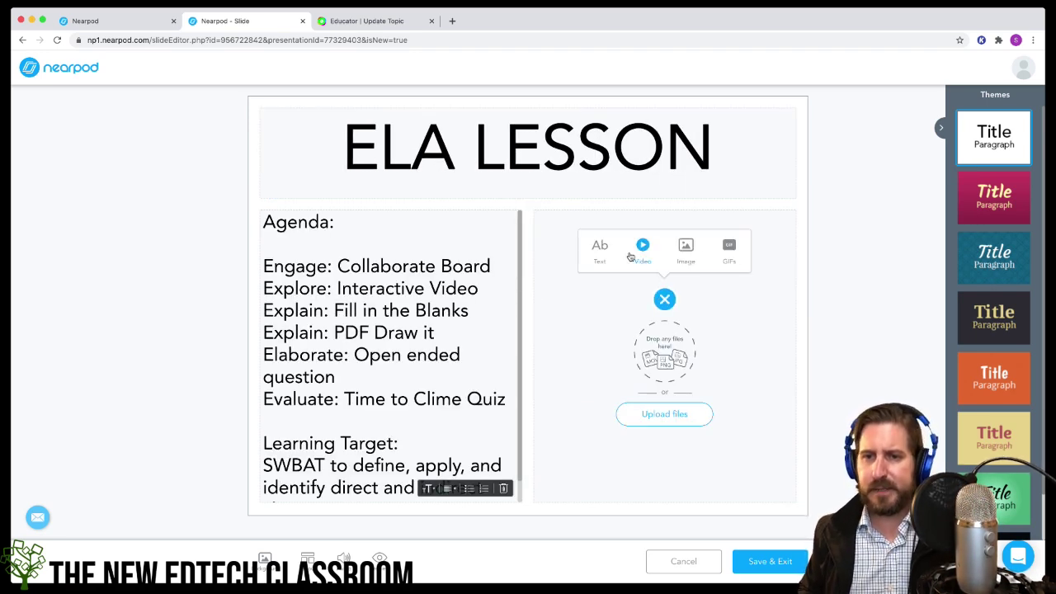
click(730, 249)
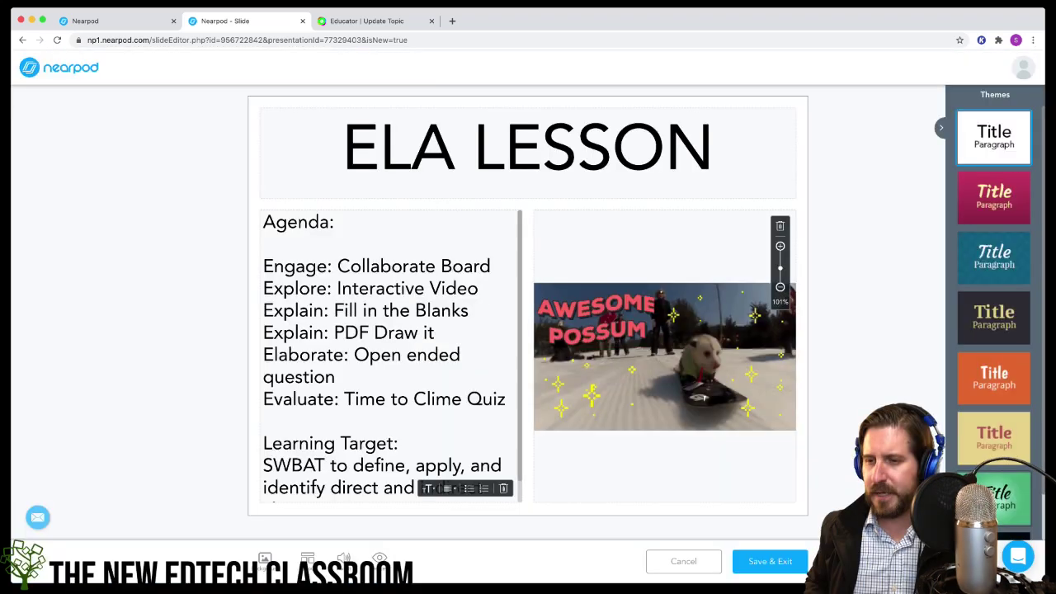
scroll(994, 314, down, 2)
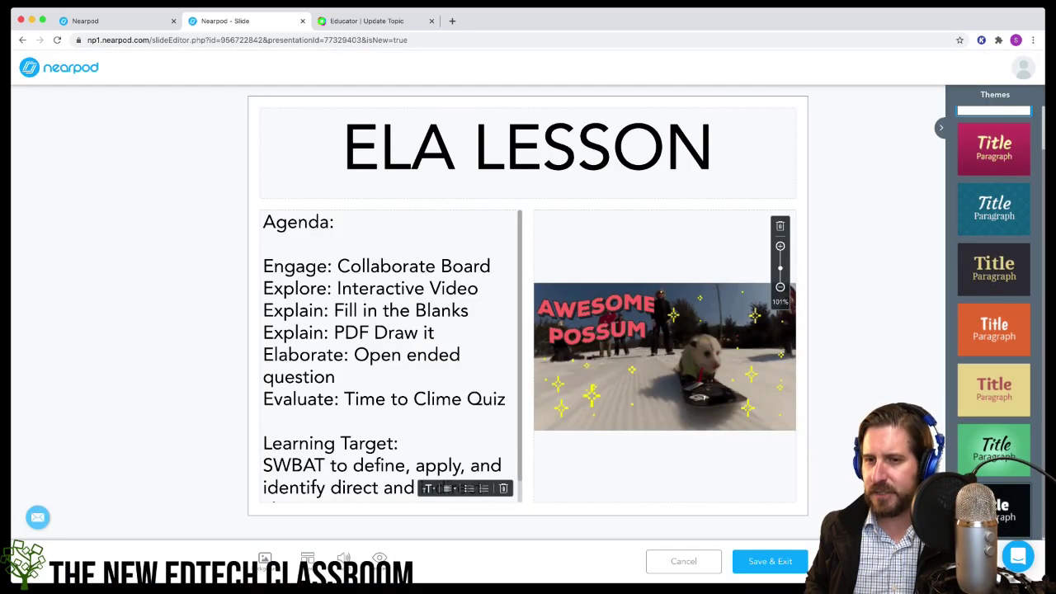
click(995, 507)
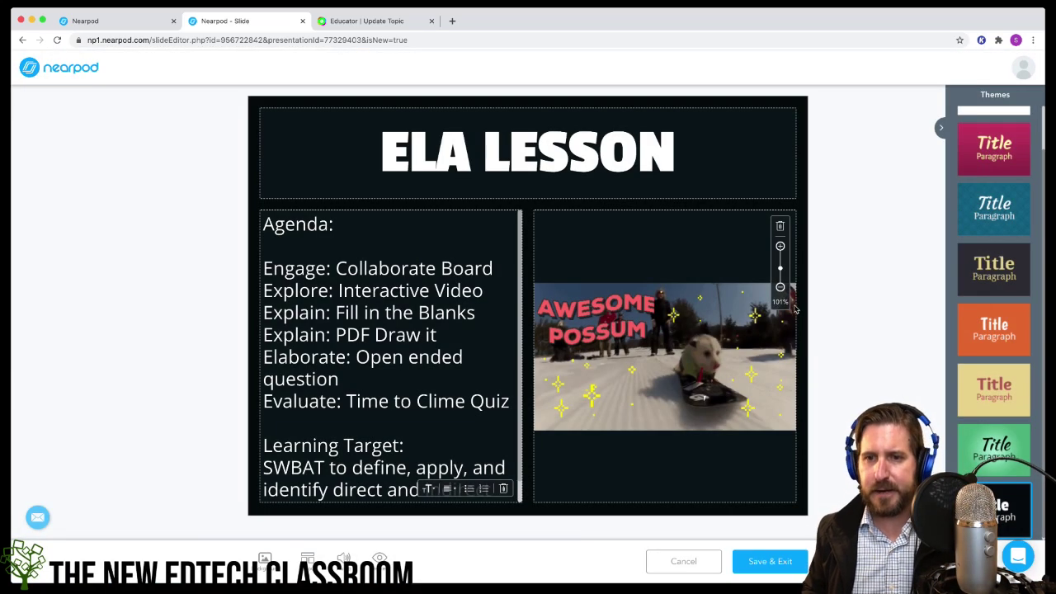
- Save the title slide and add a Collaborate Board asking 'What are some characteristics of a person'
click(770, 561)
click(553, 228)
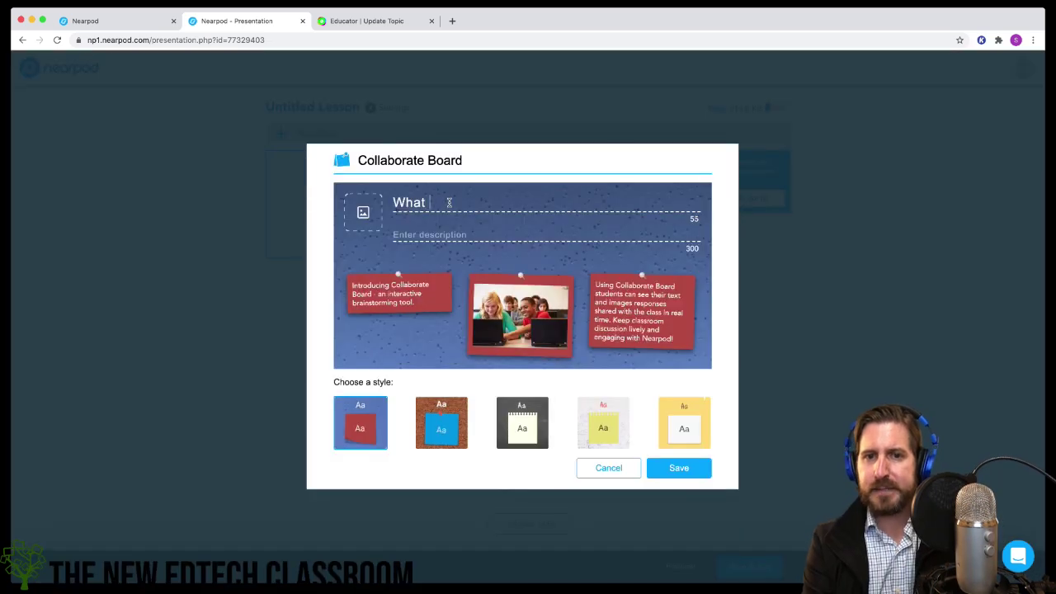
text(are some characteristics of a person you)
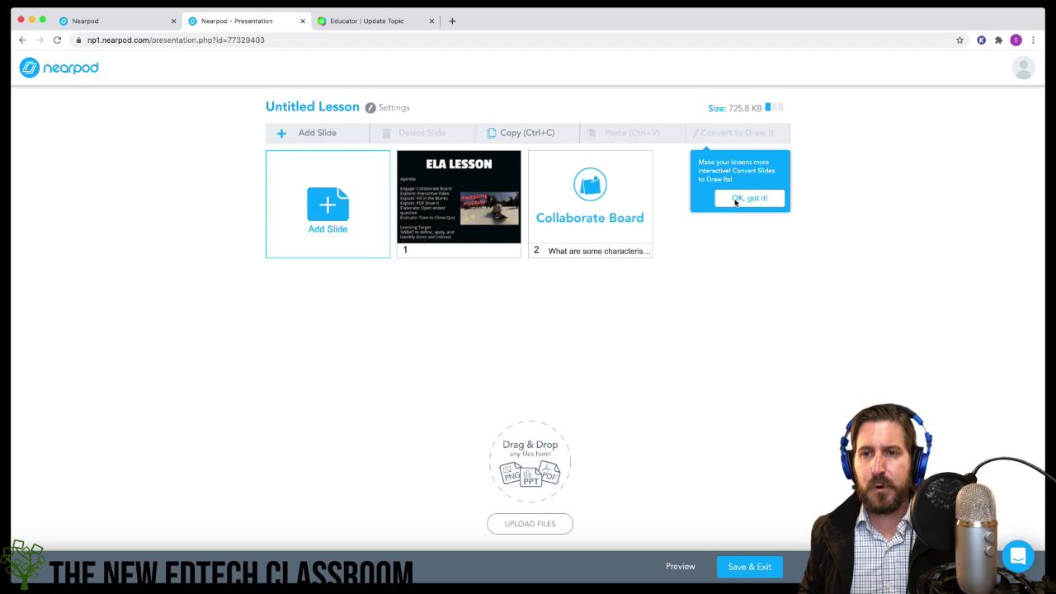
click(735, 198)
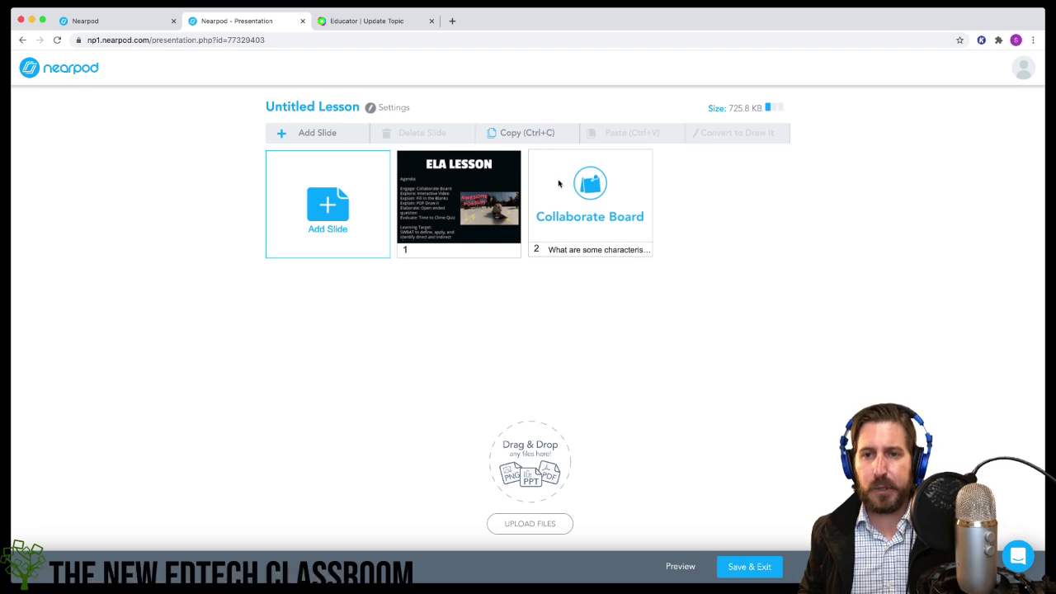
- Add the Characters video as a slide with an activity inserted at 0:37
click(316, 135)
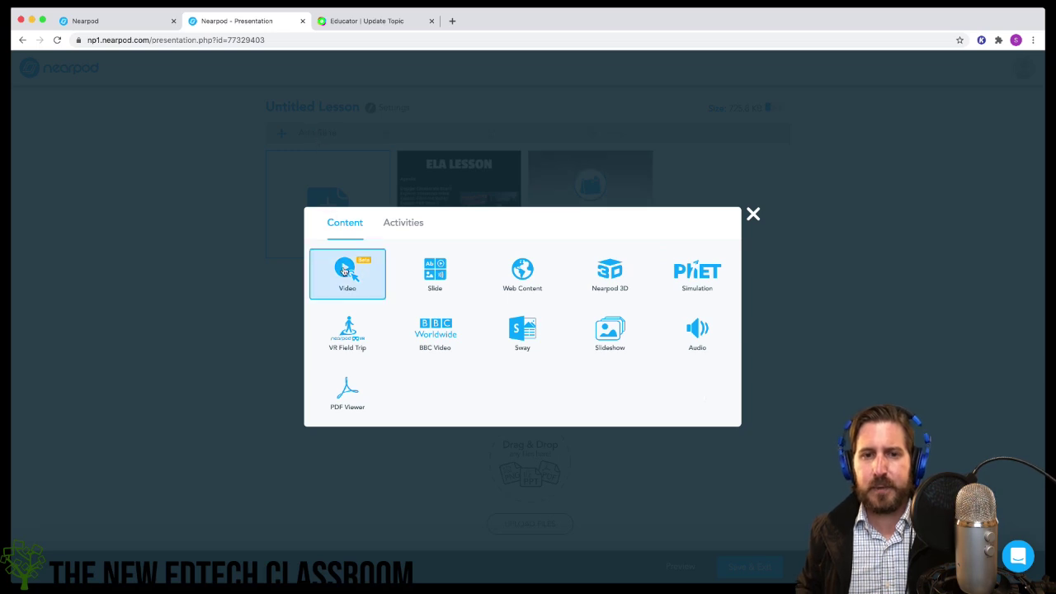
click(345, 270)
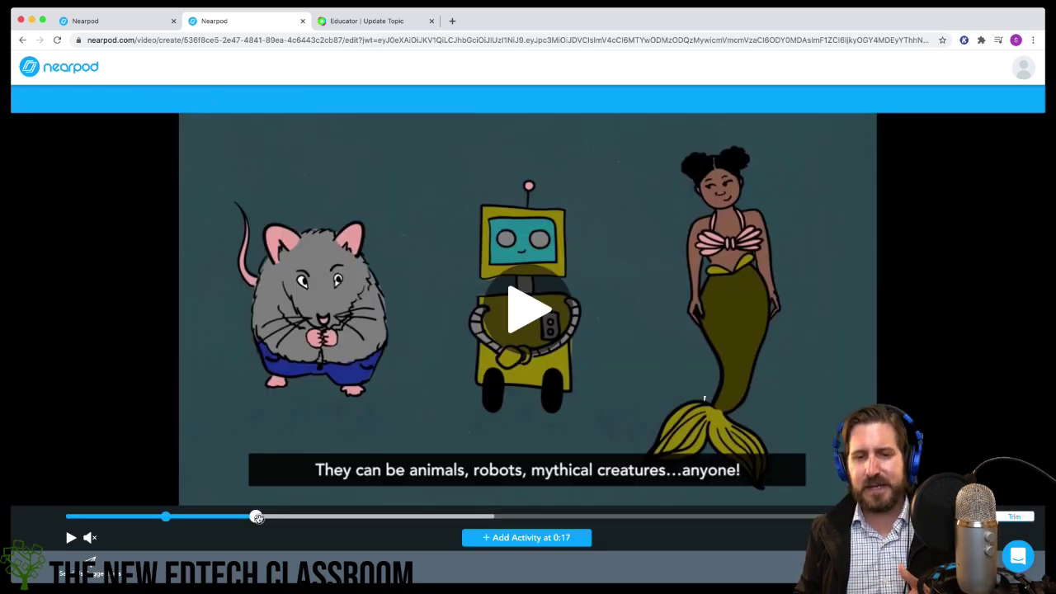
click(704, 399)
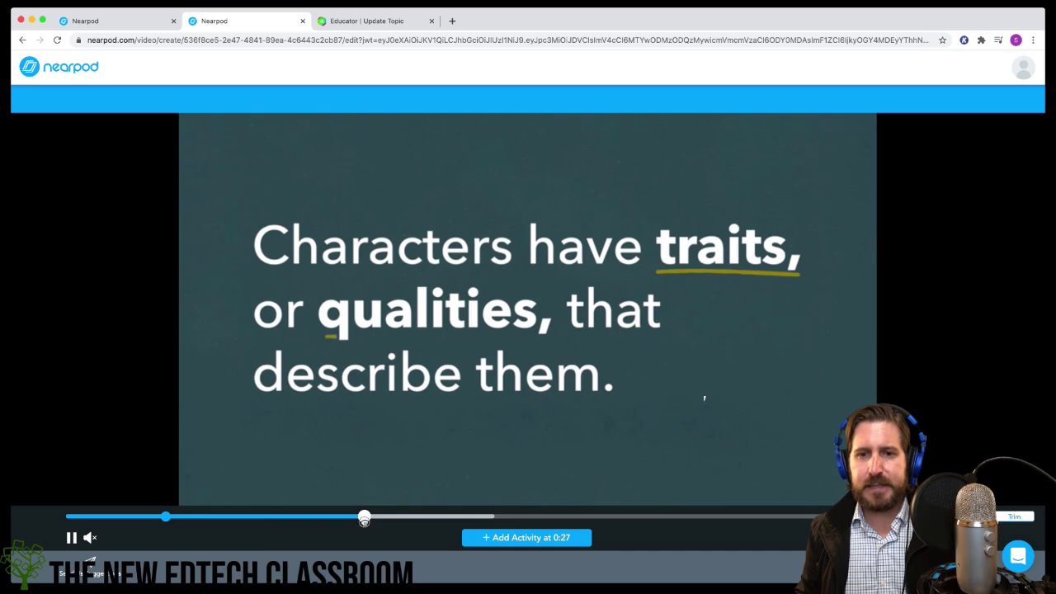
drag(364, 521, 503, 518)
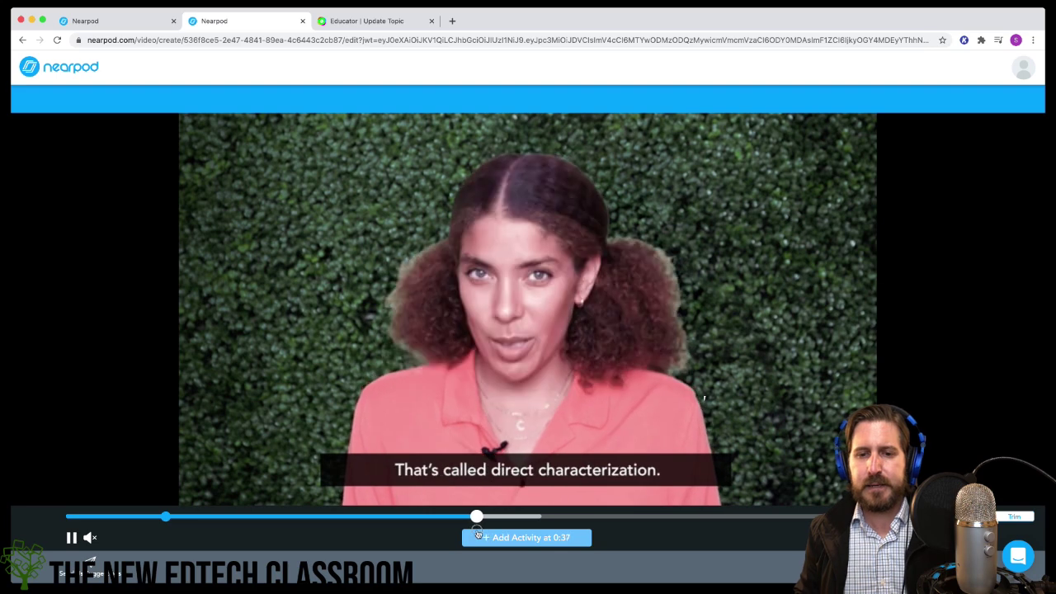
click(480, 537)
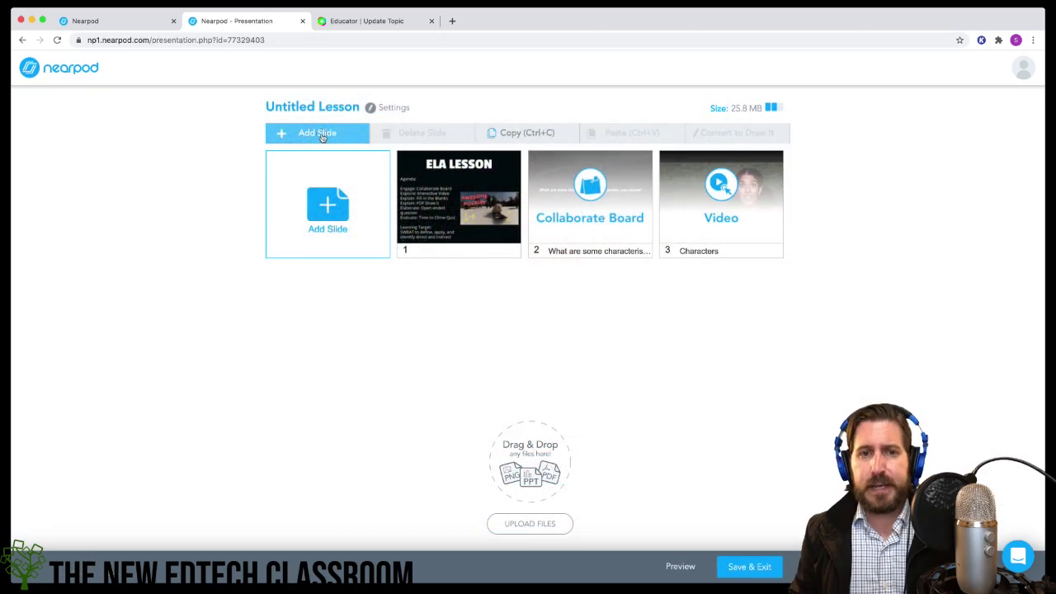
click(322, 135)
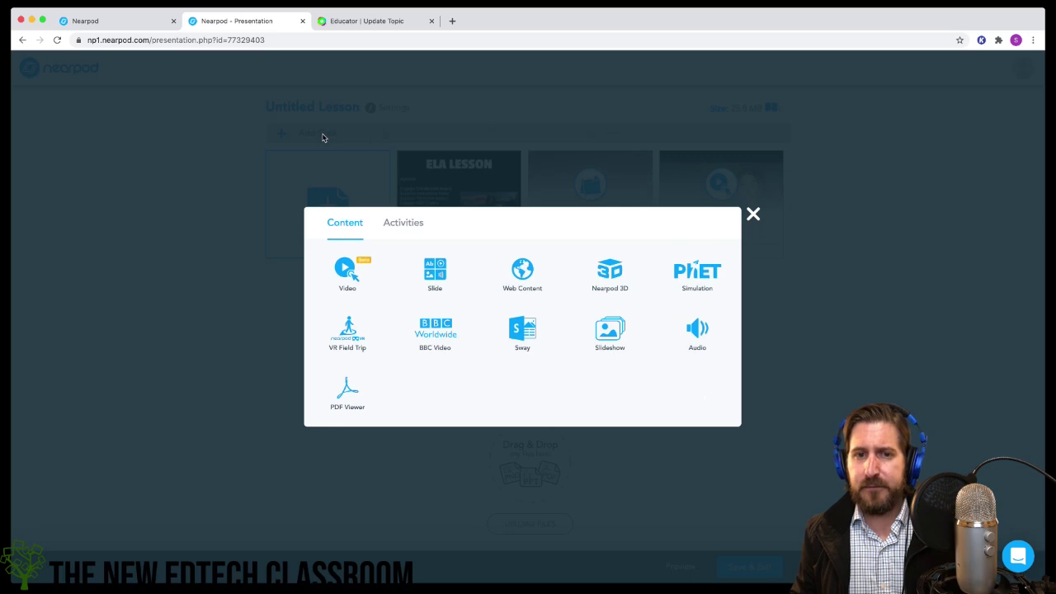
- Add a Fill in the Blanks characterization passage with Indirect, traits, Direct and tells as blanks
click(403, 226)
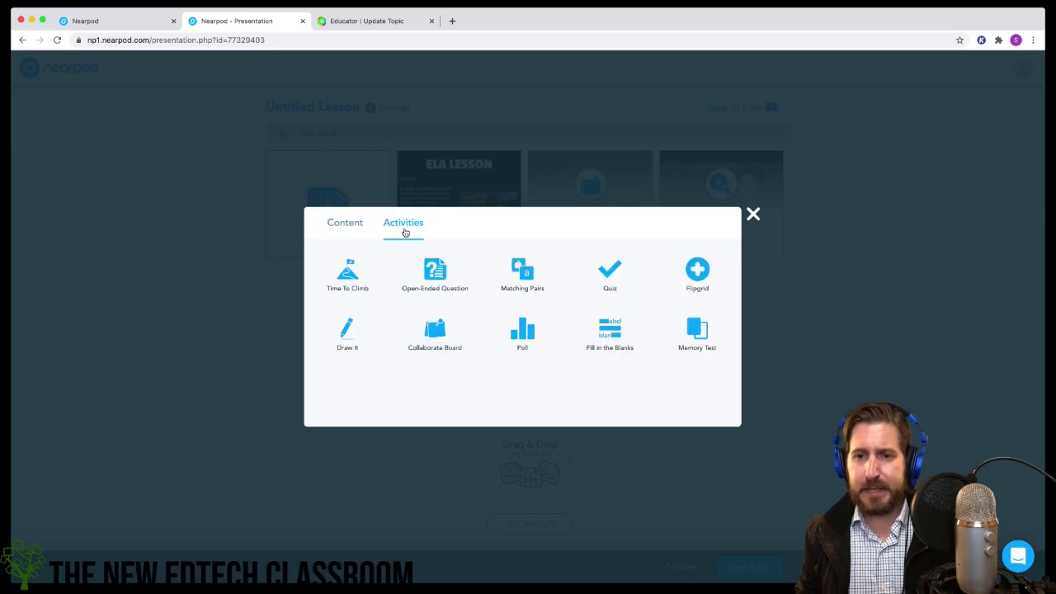
click(609, 332)
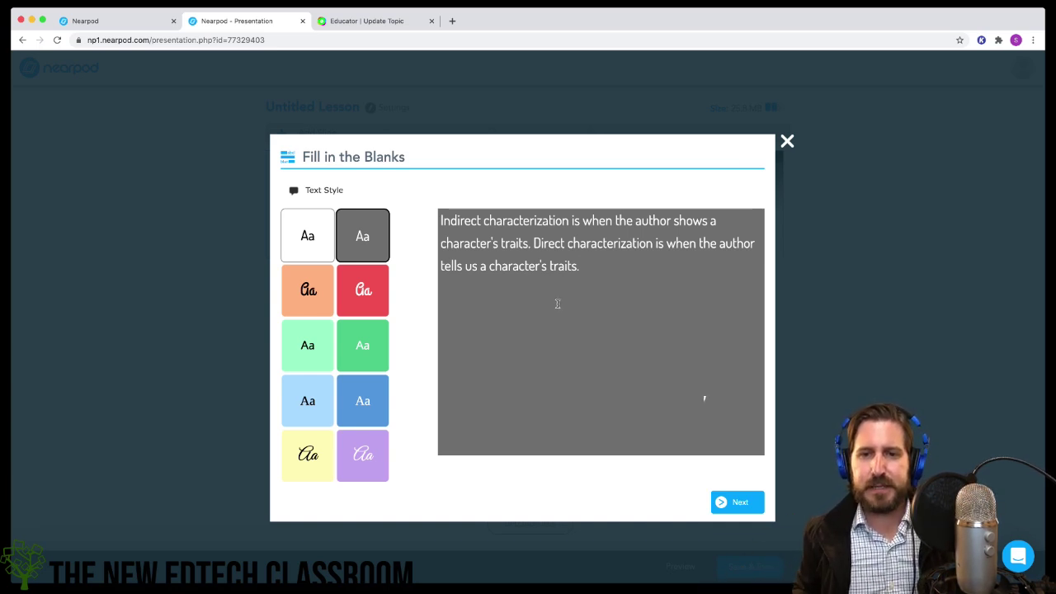
key(Return)
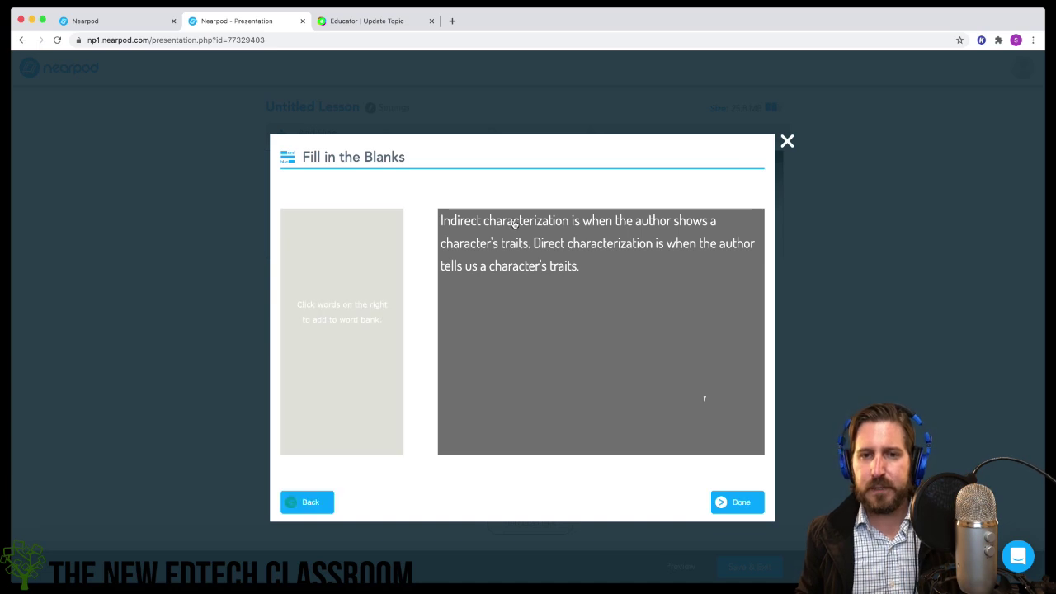
click(459, 222)
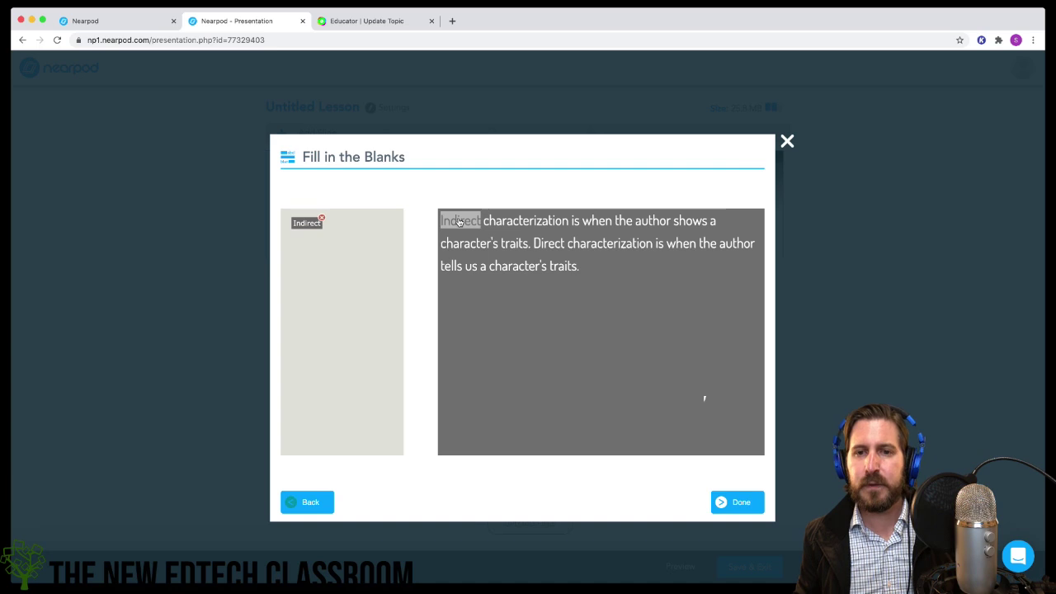
click(520, 243)
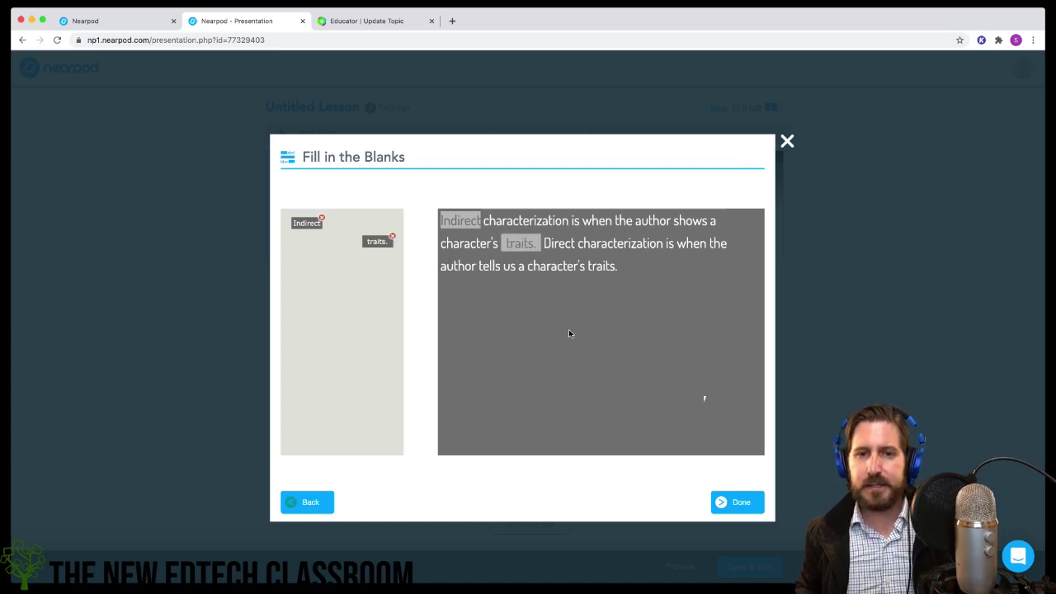
click(562, 243)
click(495, 266)
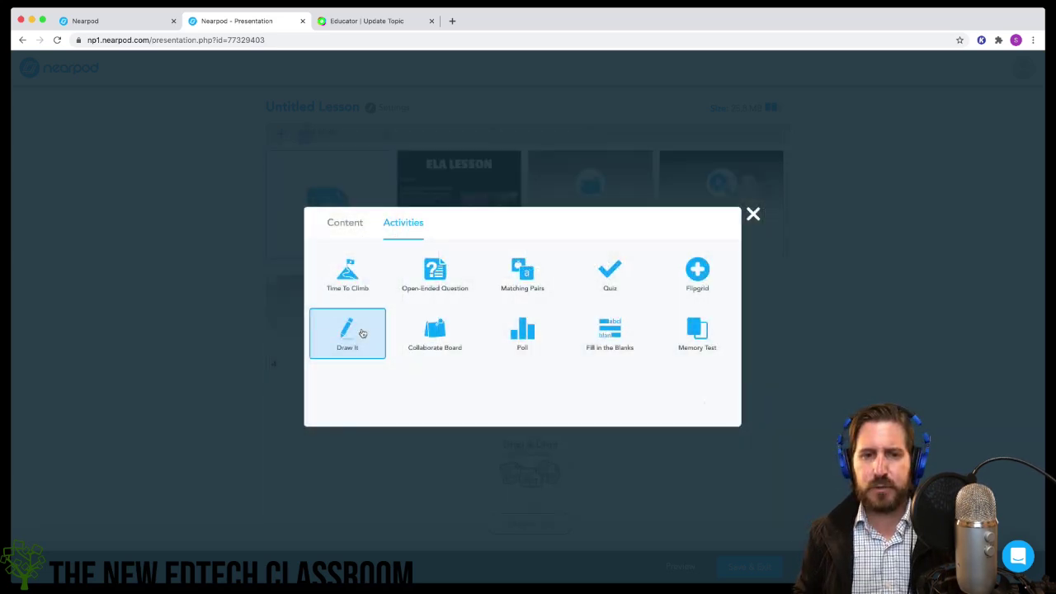
- Add a 5-minute Draw It slide asking students to identify one example of direct characterization
click(362, 332)
text(Identify one )
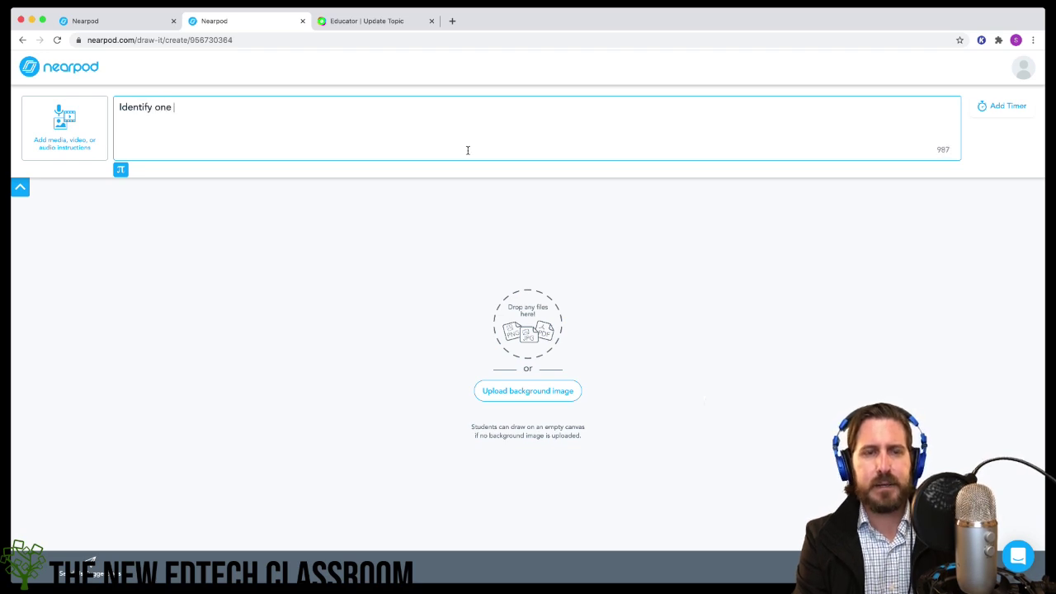
text(example of direct chara)
text(cteri)
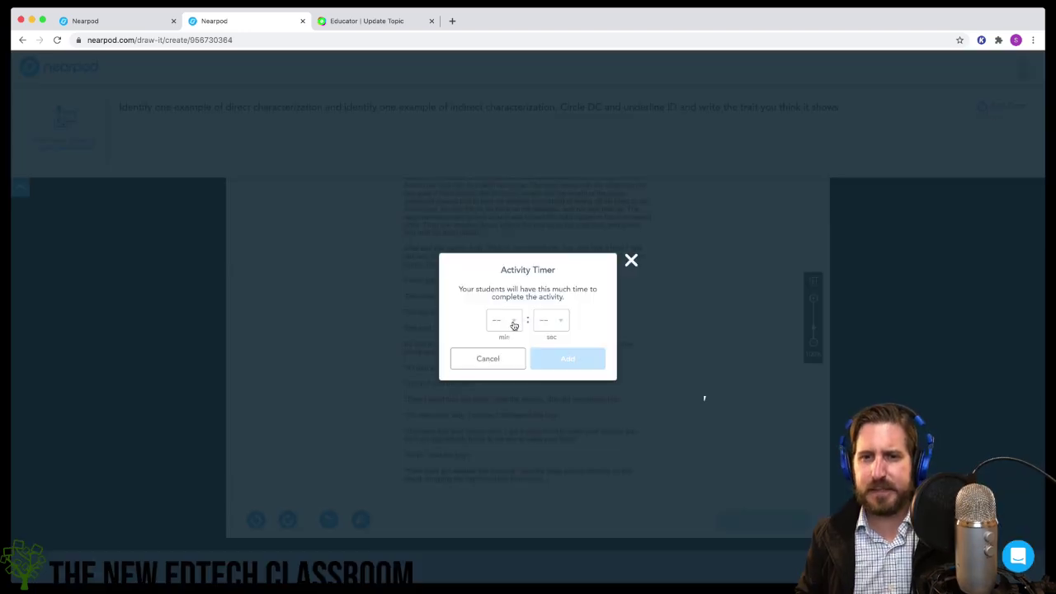
click(511, 323)
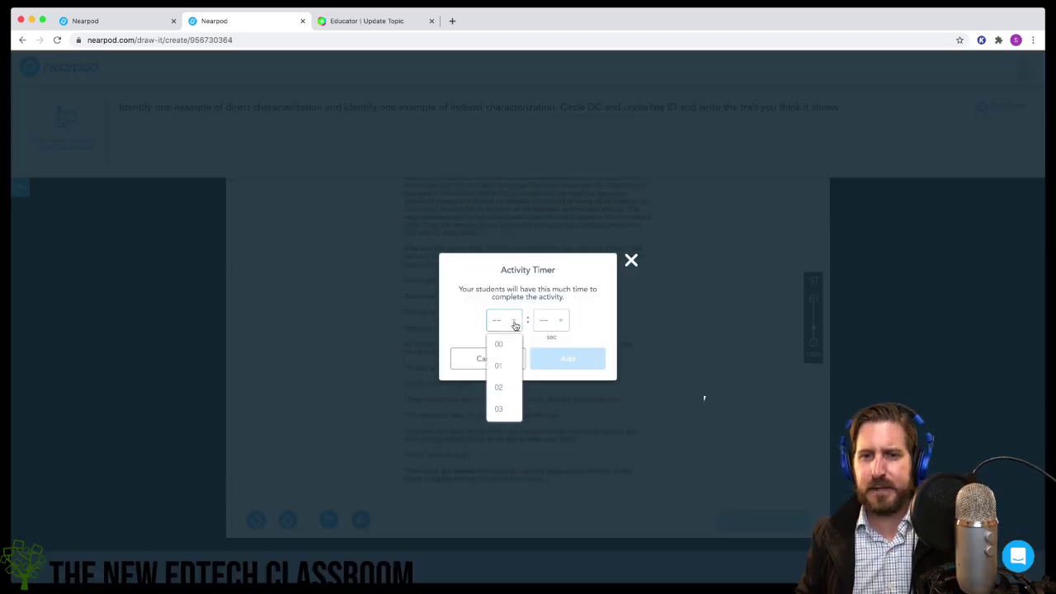
scroll(503, 375, down, 2)
click(503, 377)
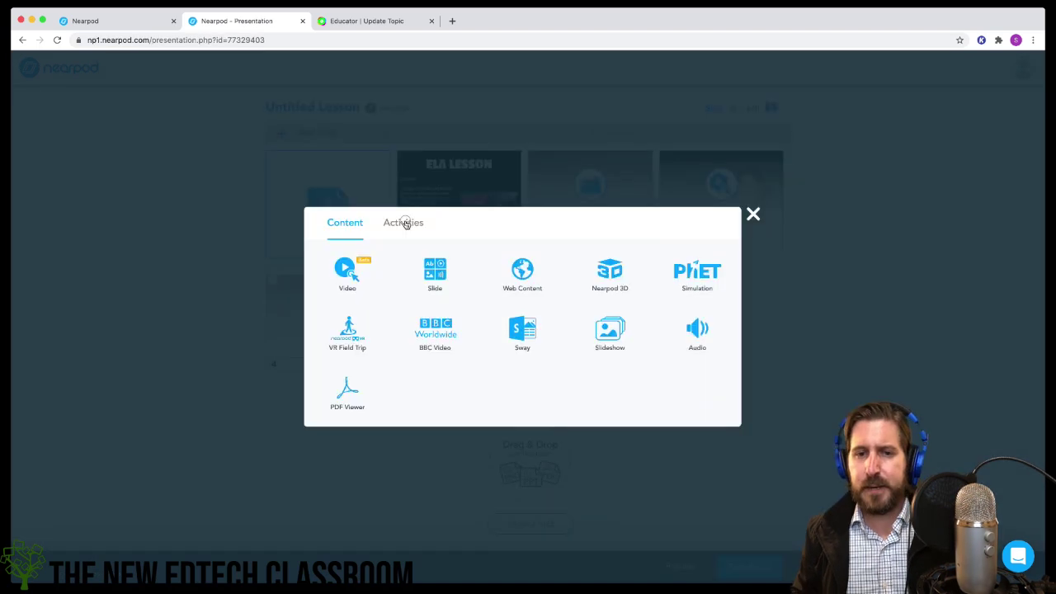
- Add an Open-Ended Question: 'Write a one to two paragraph story about a...'
click(404, 223)
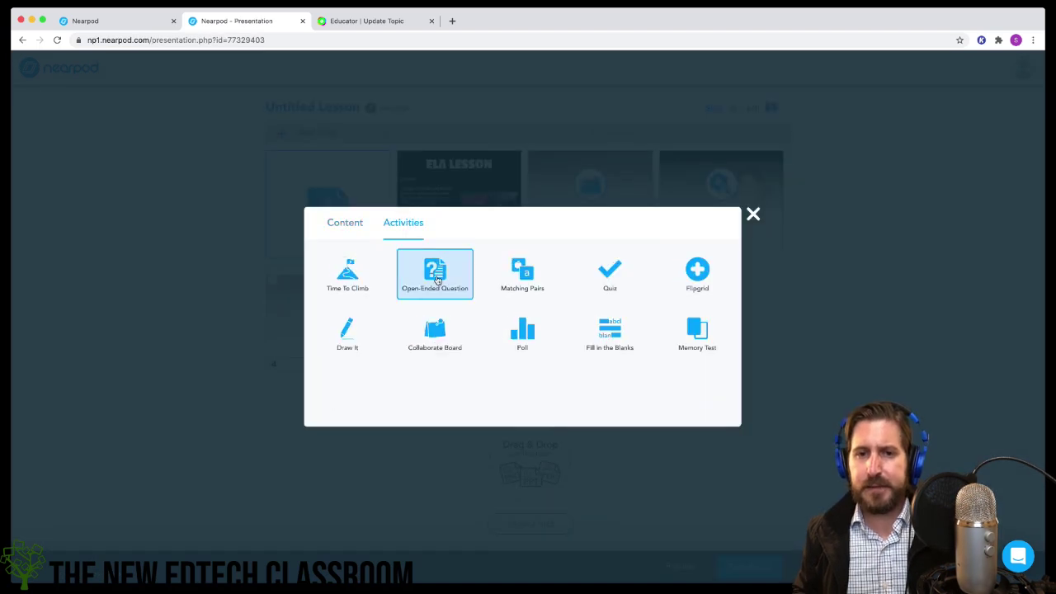
click(438, 279)
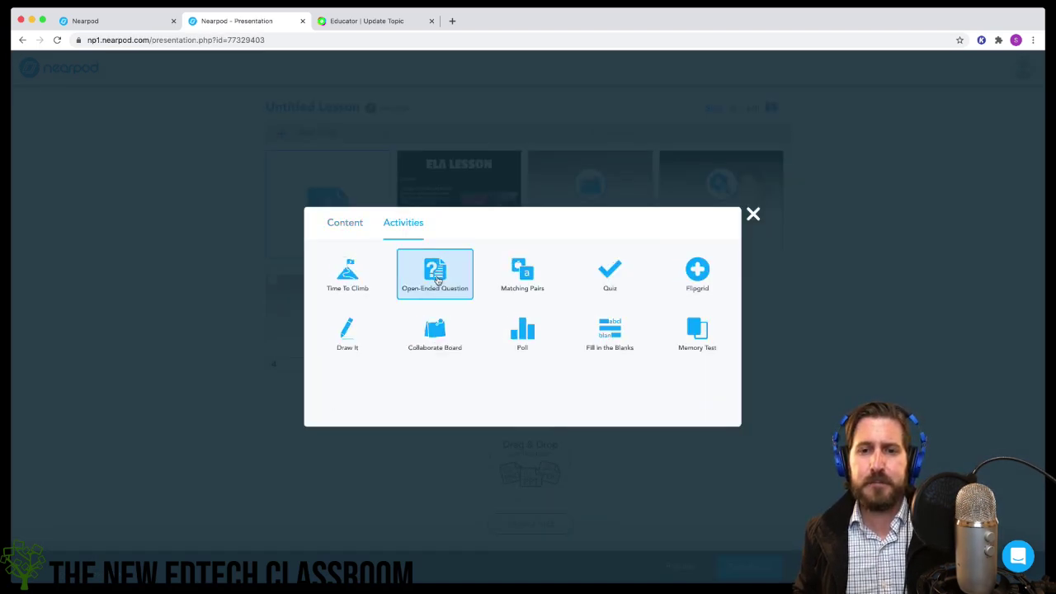
click(249, 128)
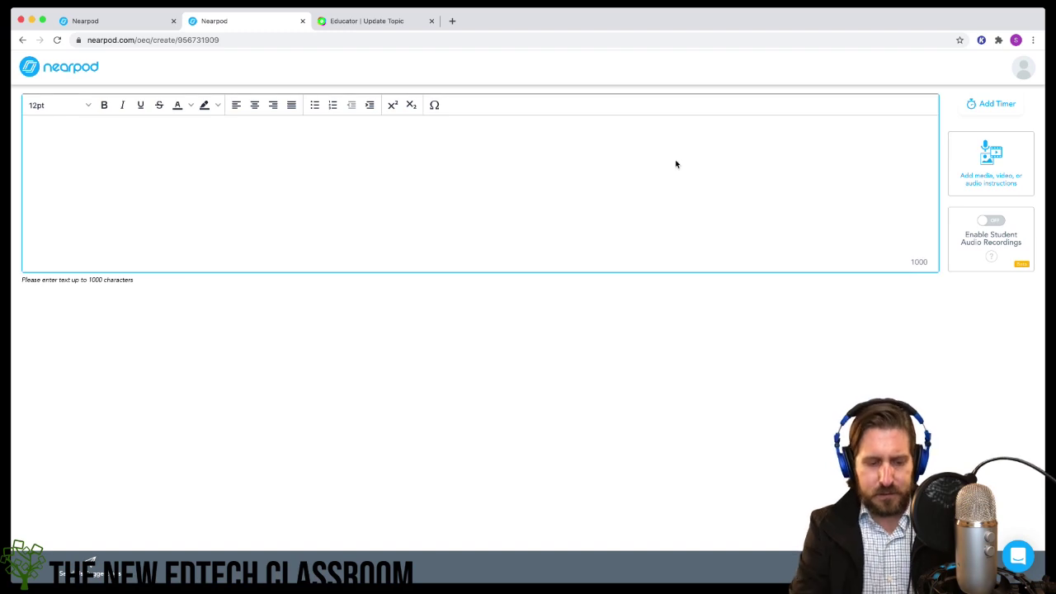
text(Write a one to two par)
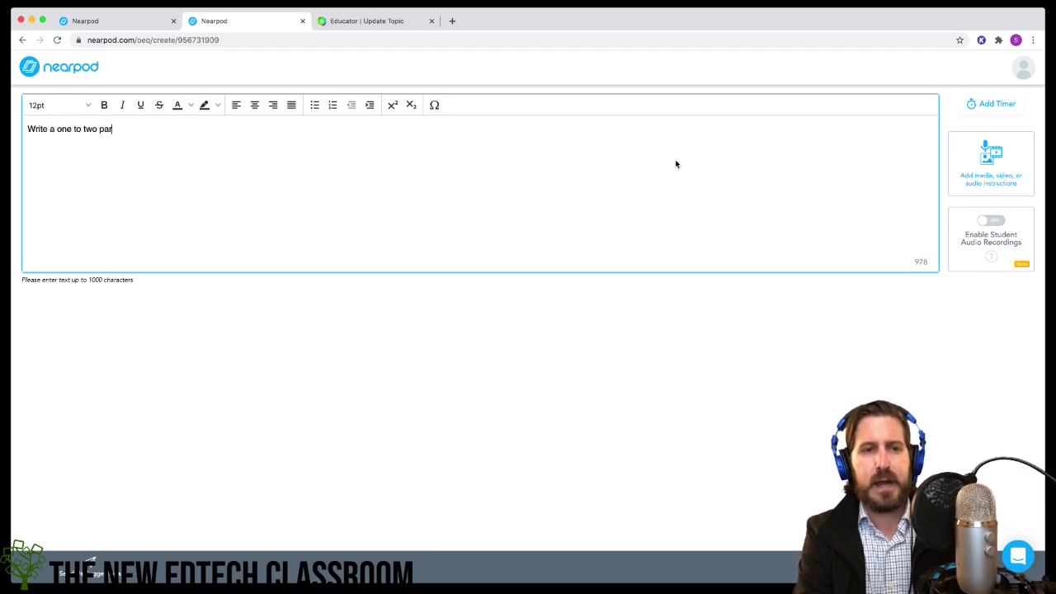
text(agraph story about a)
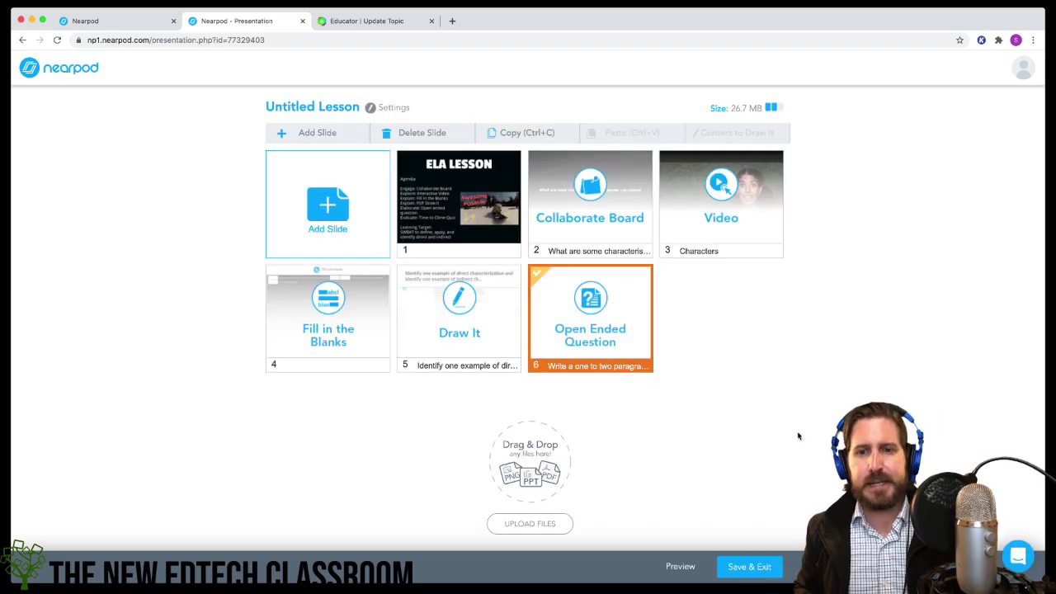
- Add a Time To Climb quiz slide and save the lesson to the library as 'Characterization'
click(317, 133)
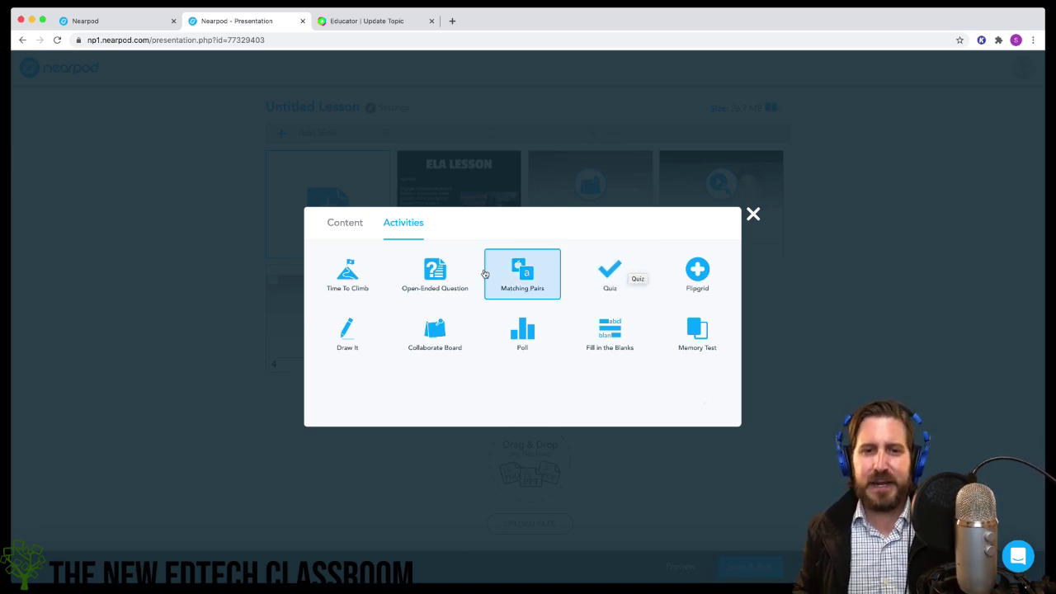
click(346, 279)
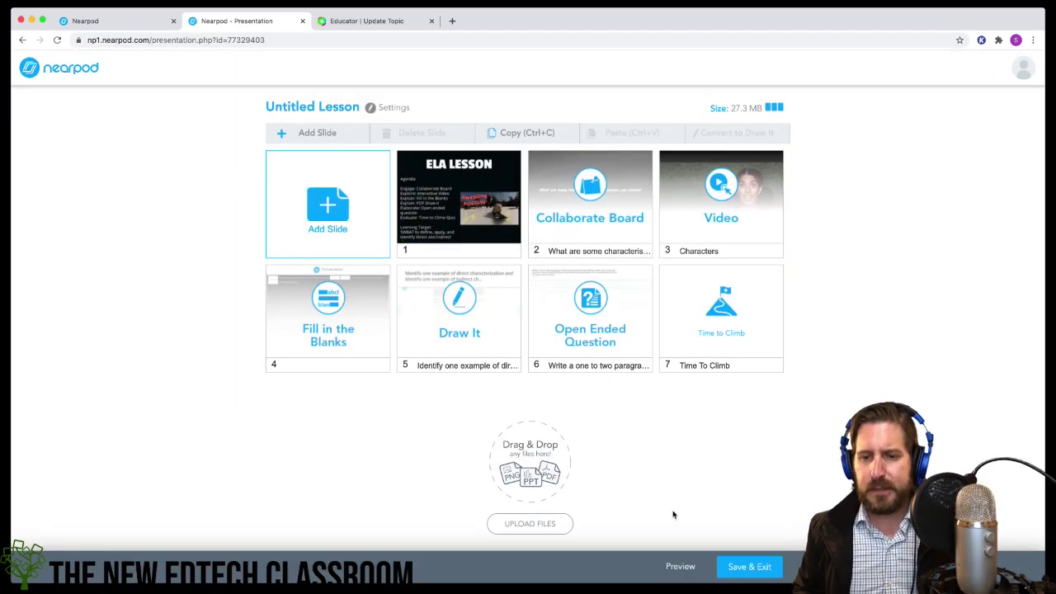
click(747, 561)
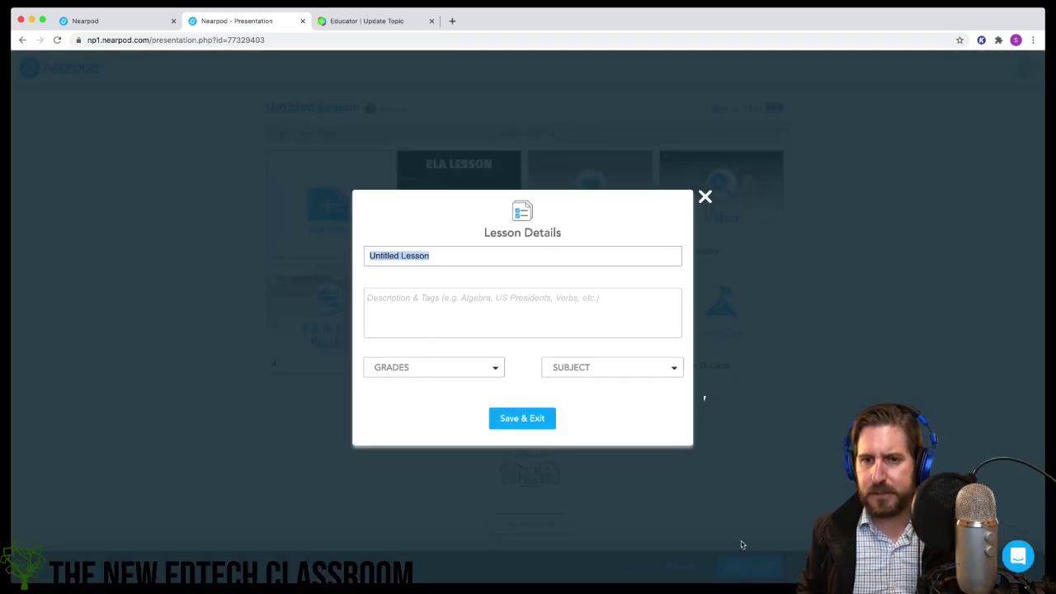
text(Char)
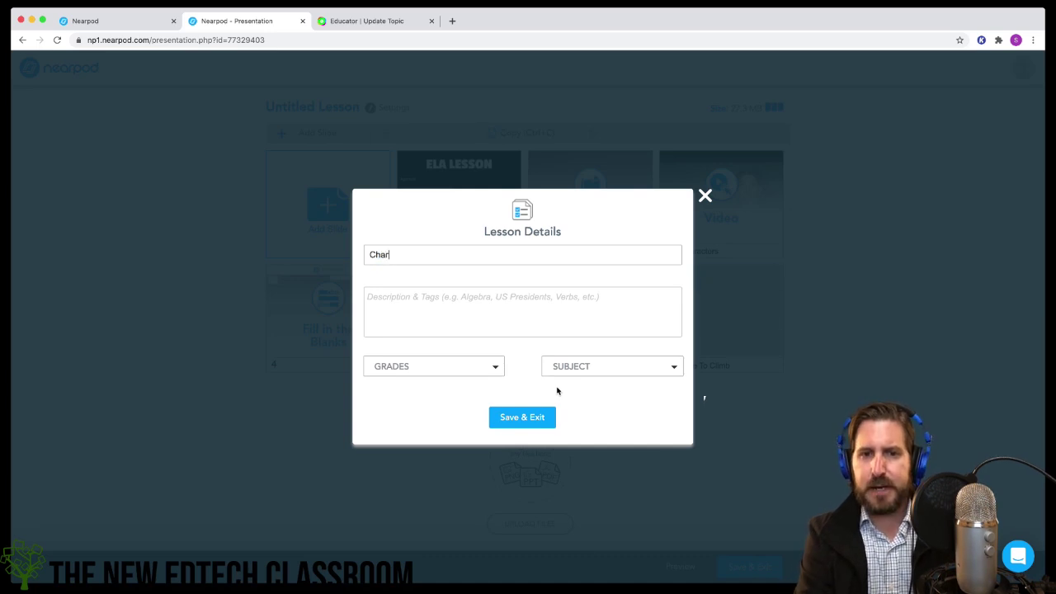
text(acterization)
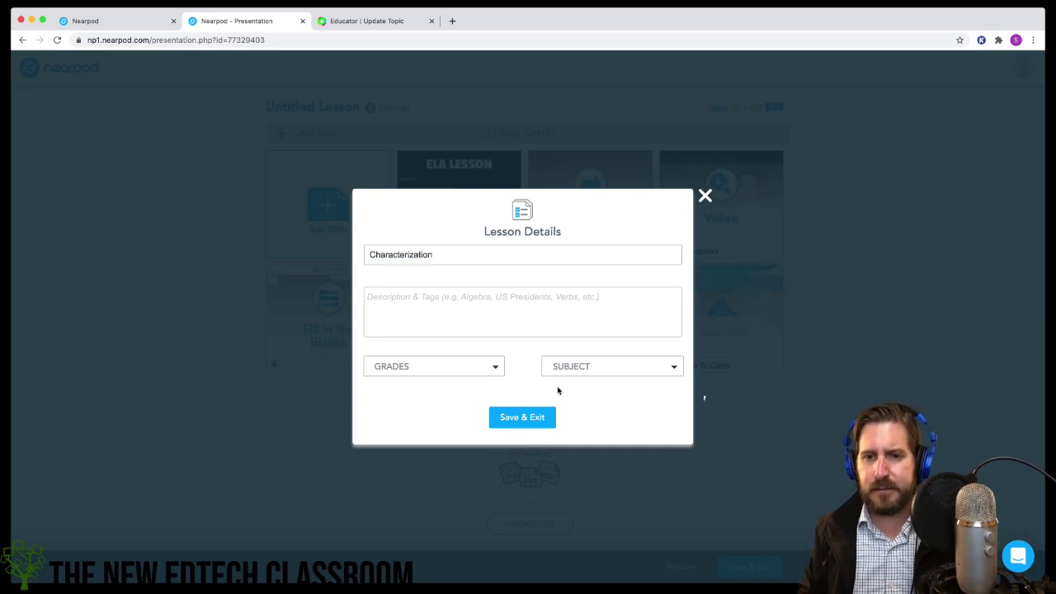
click(530, 415)
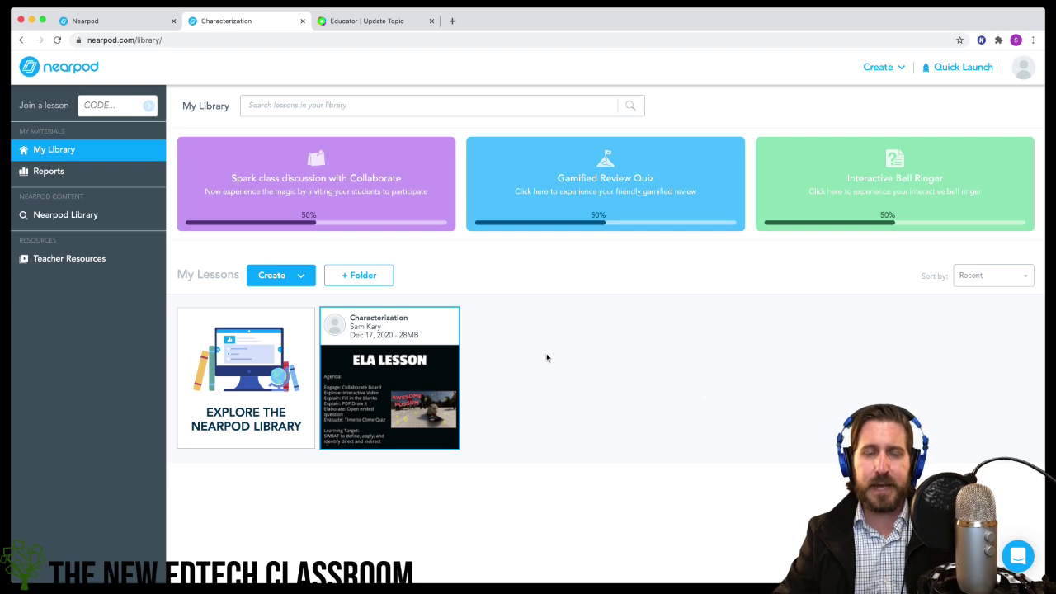
- Launch Characterization in Live Participation, join as a student with the session code, and advance a slide
mouse_move(395, 347)
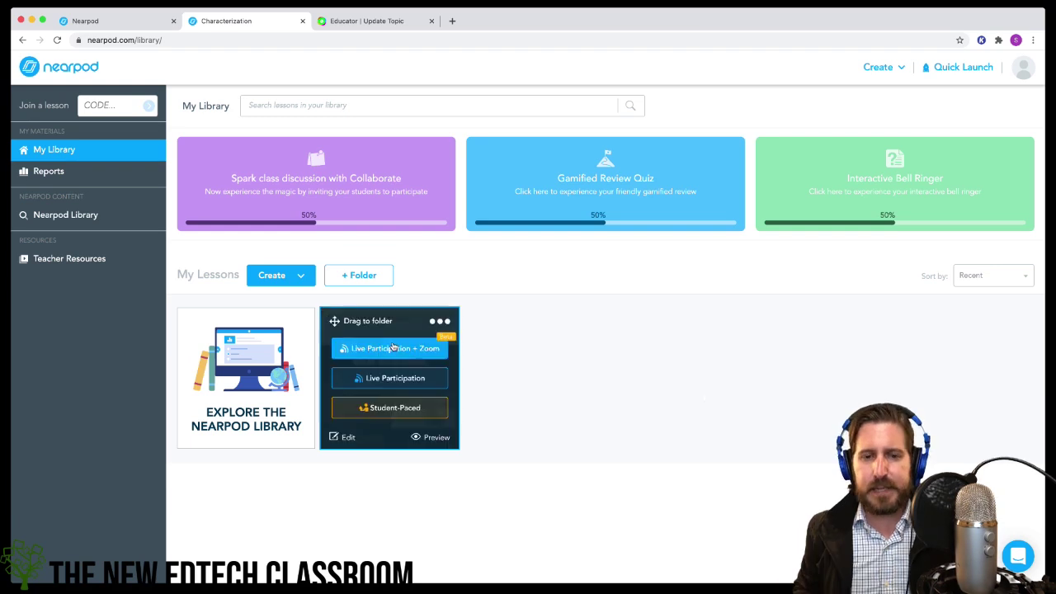
click(403, 385)
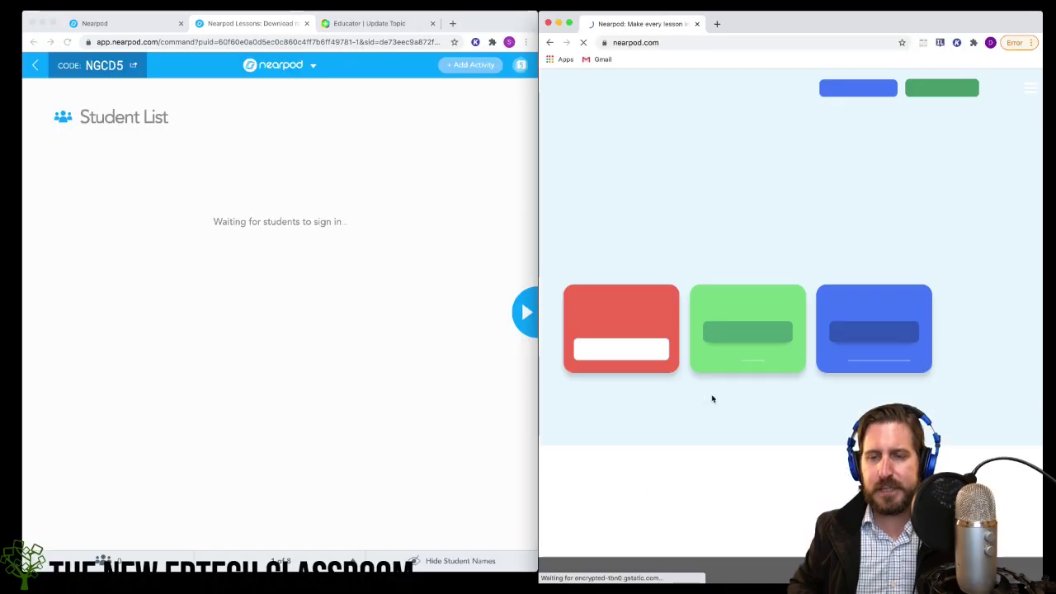
click(614, 348)
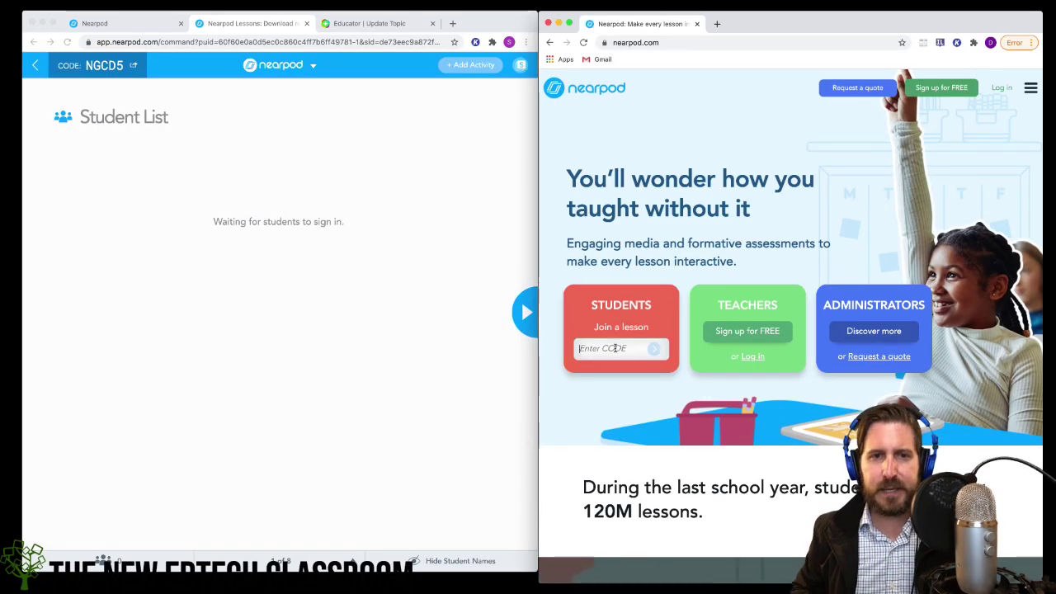
text(ngcd5)
key(Return)
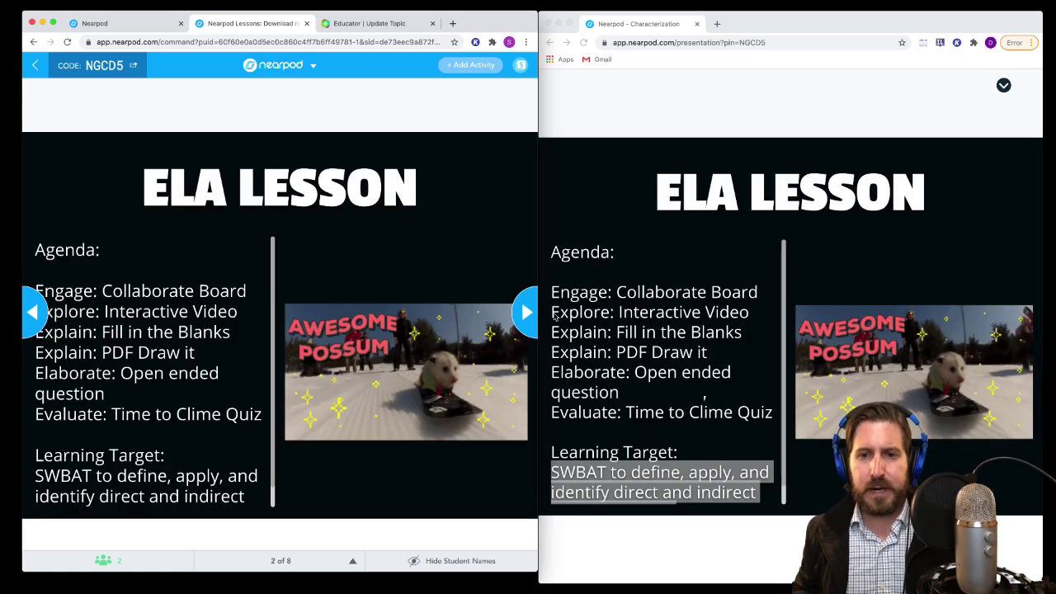
click(532, 313)
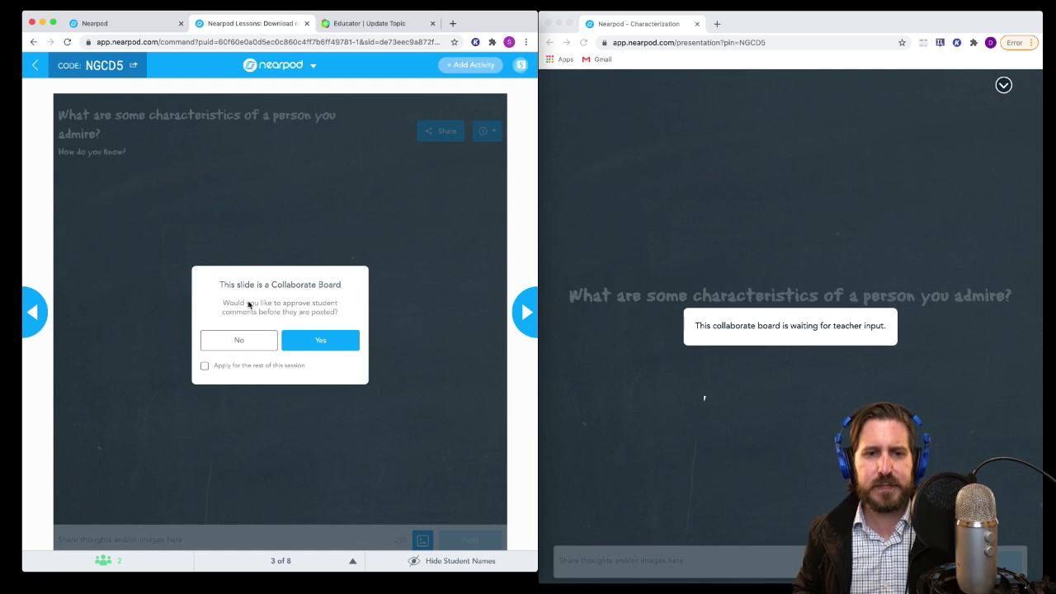
- Require comment approval, play the video on this device only, skip to its question, then advance
click(321, 342)
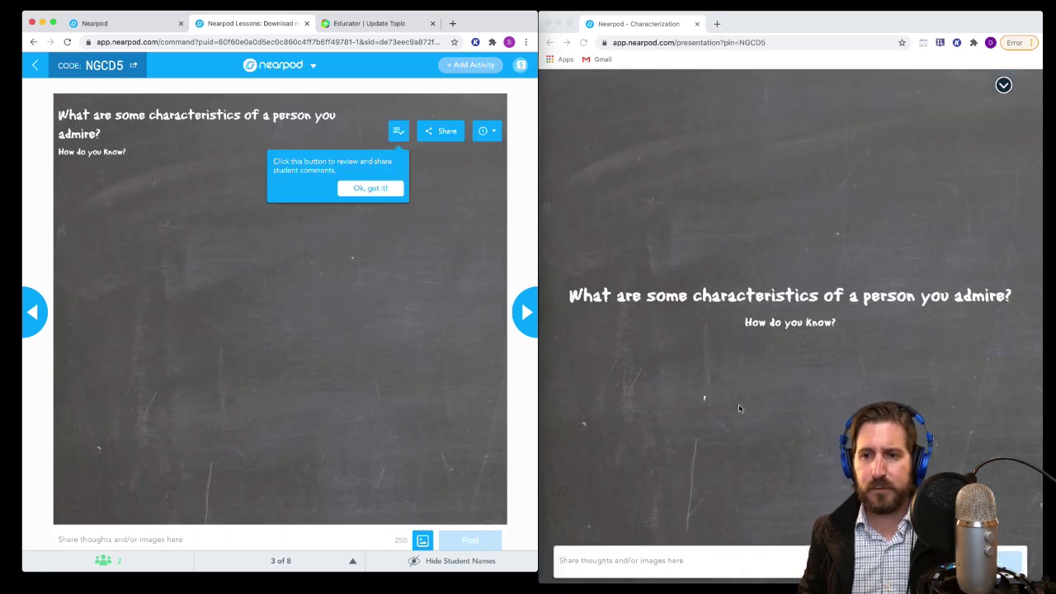
click(525, 312)
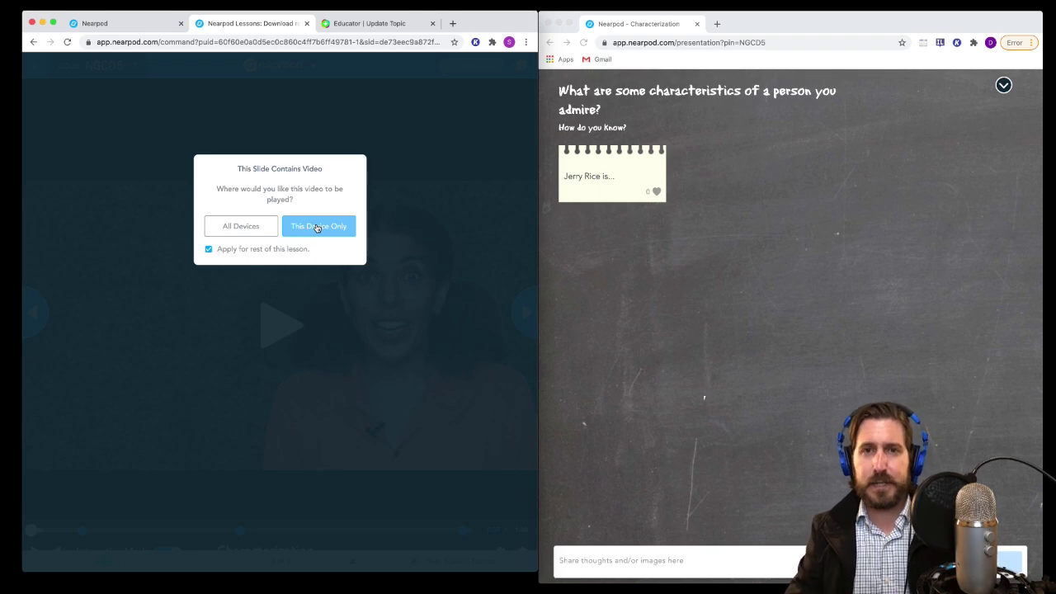
click(315, 227)
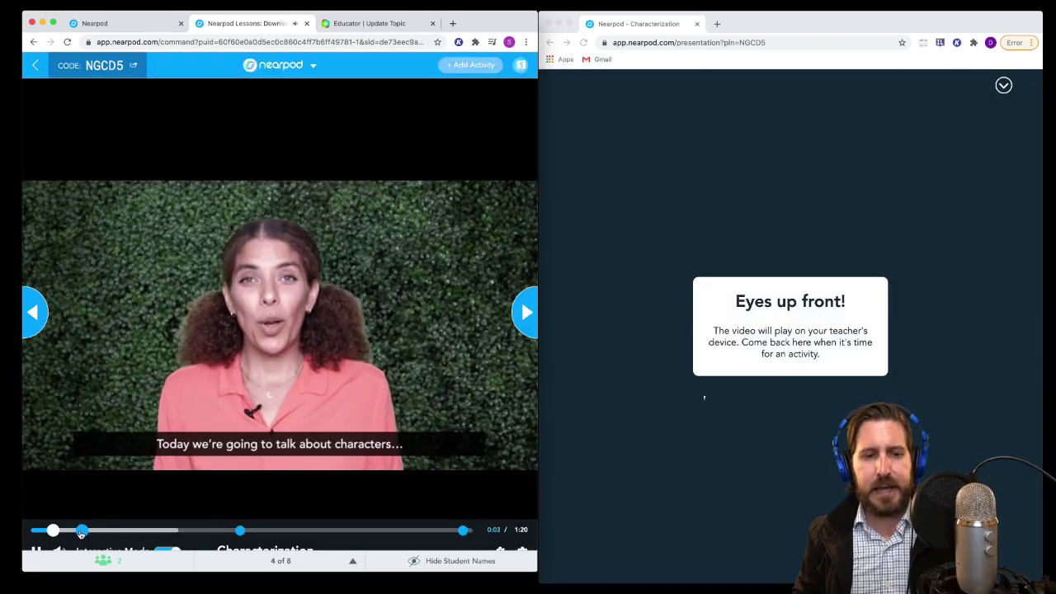
click(83, 530)
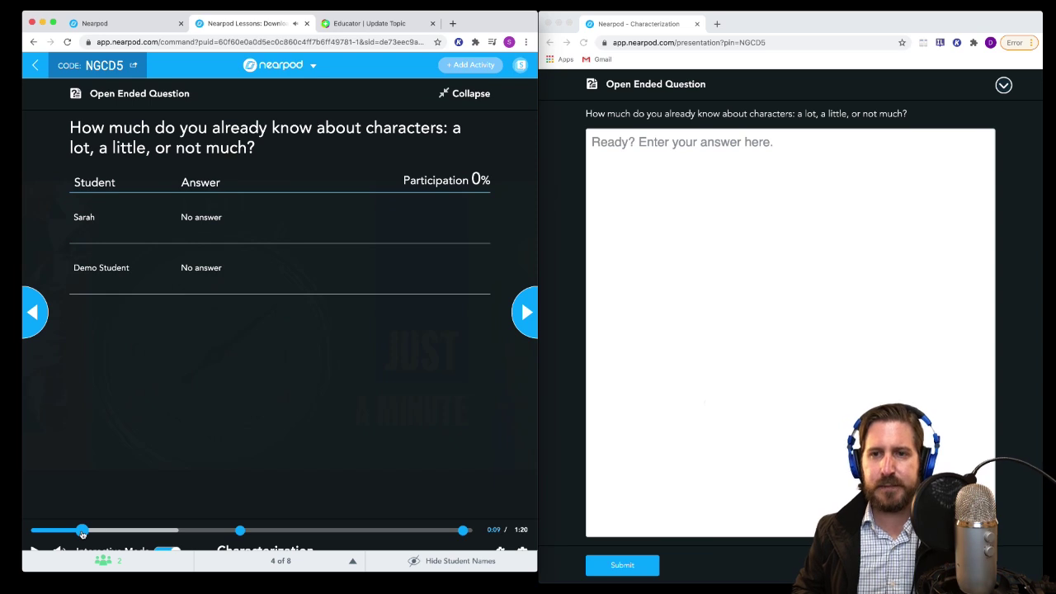
key(Right)
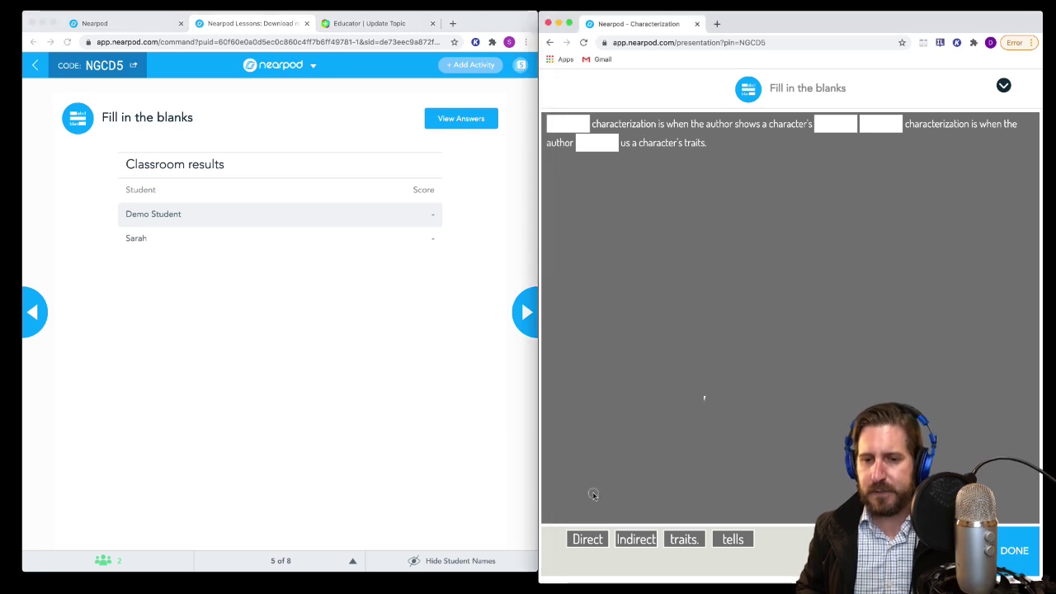
- Fill the blanks with word chips as the student and dismiss the score message
click(598, 540)
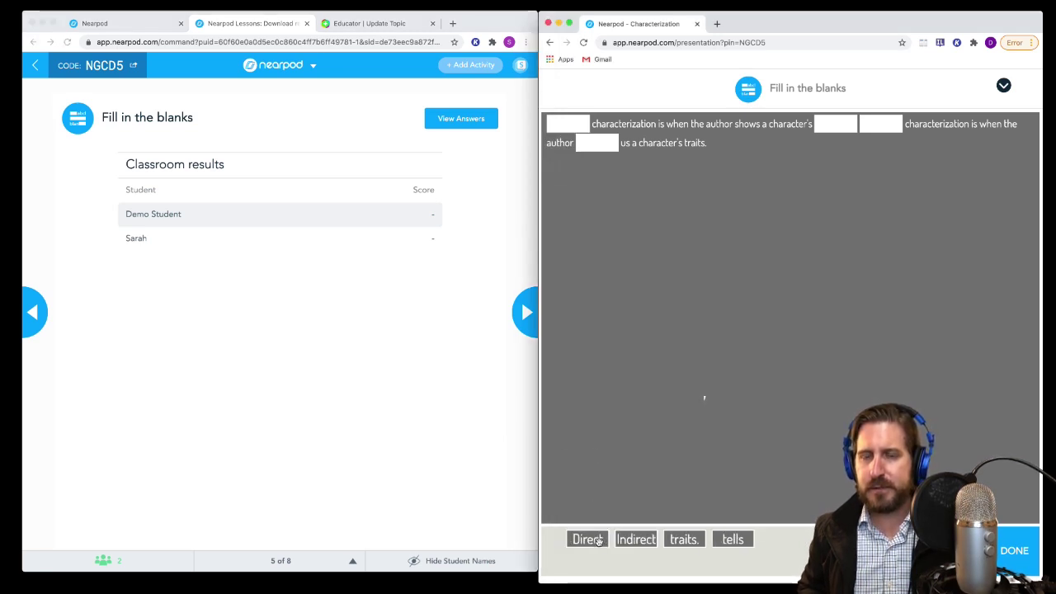
drag(587, 538, 569, 122)
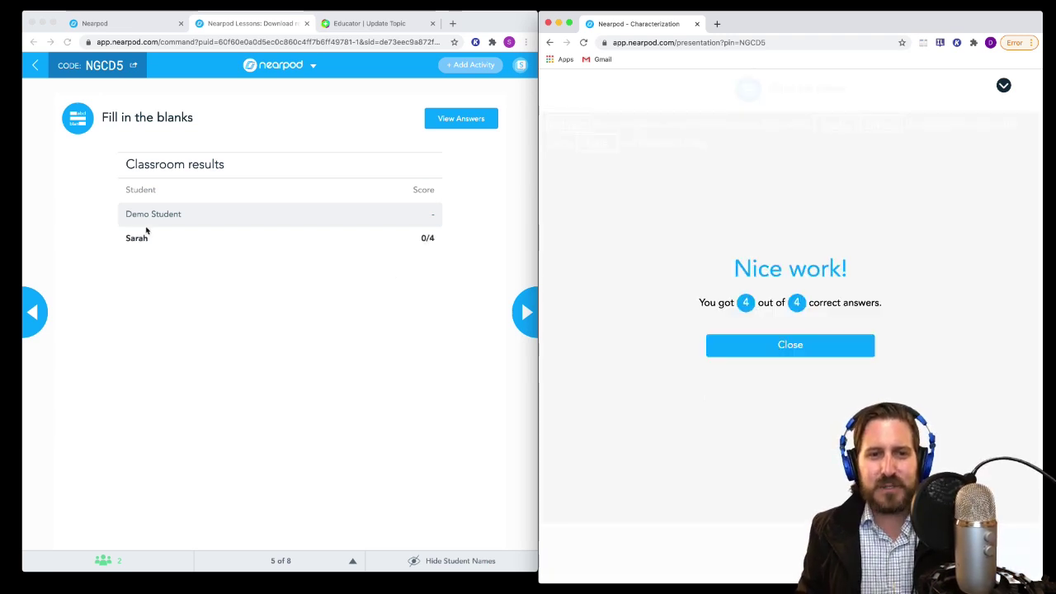
click(790, 346)
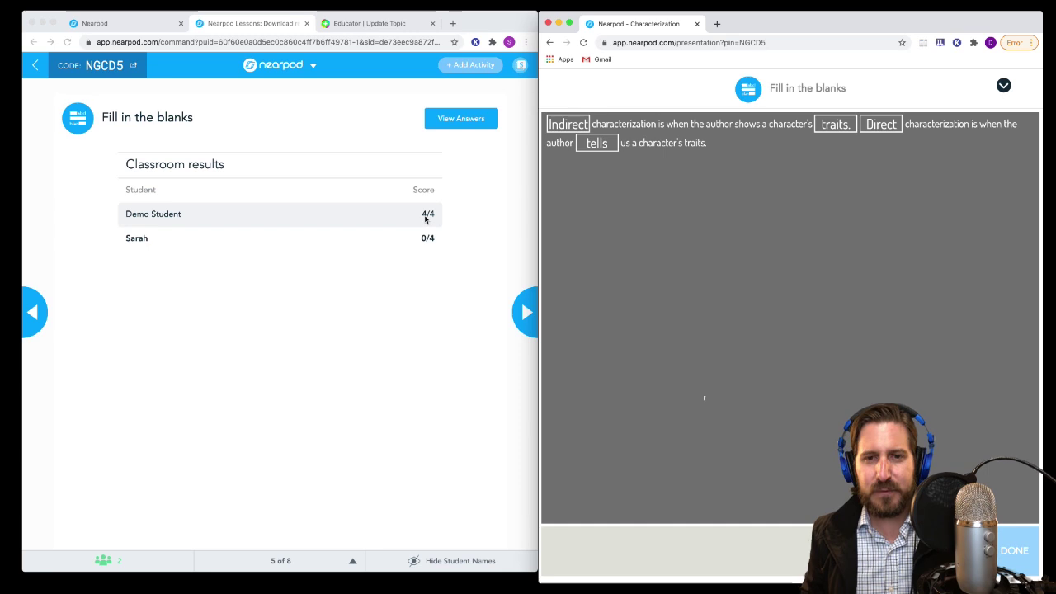
- Run the Draw It activity, review the Demo Student's drawing, and advance to the story question
click(526, 310)
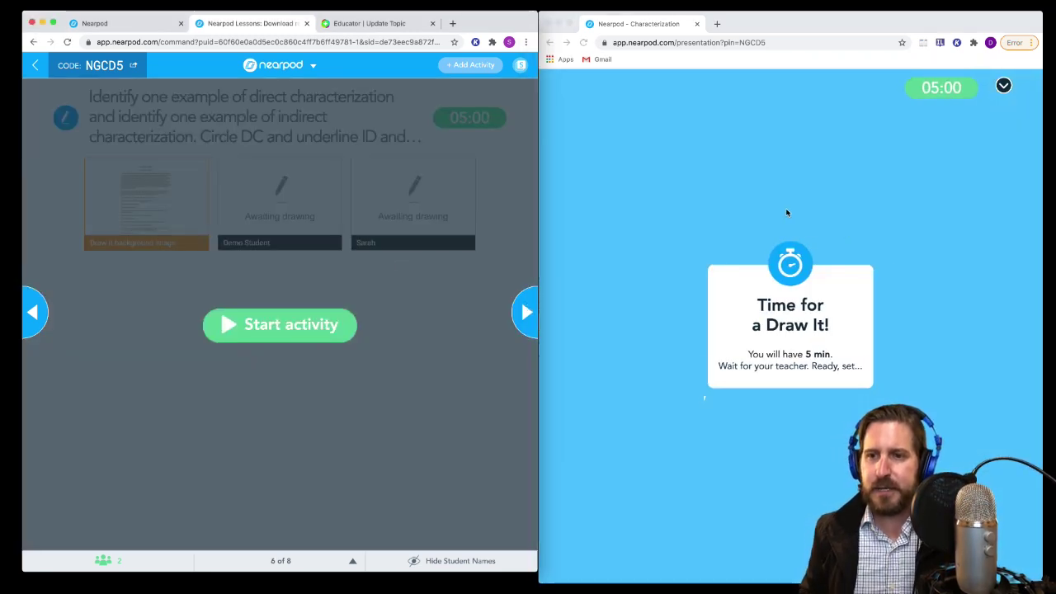
click(275, 323)
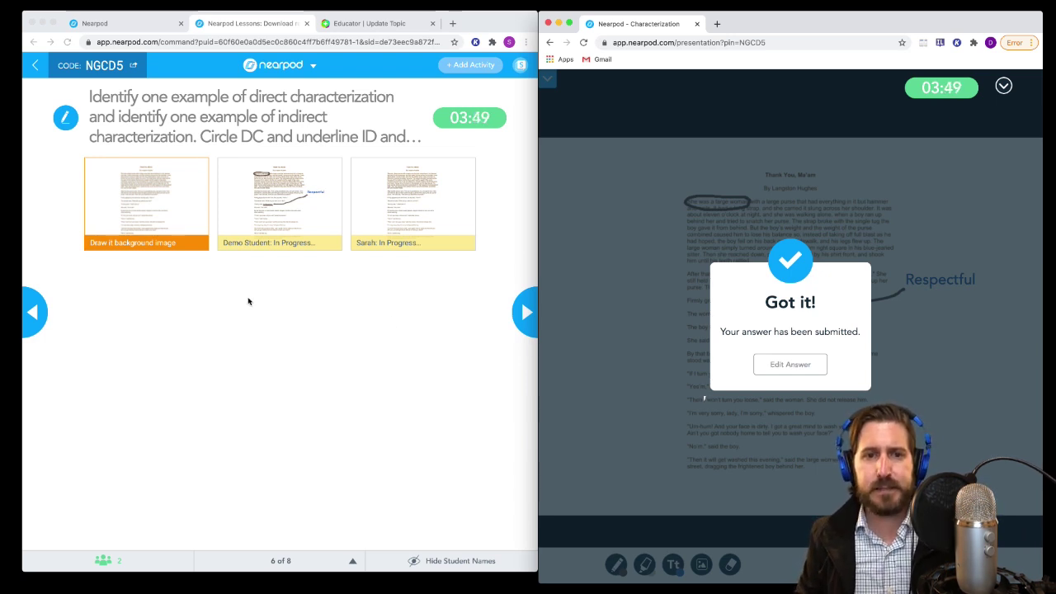
click(338, 234)
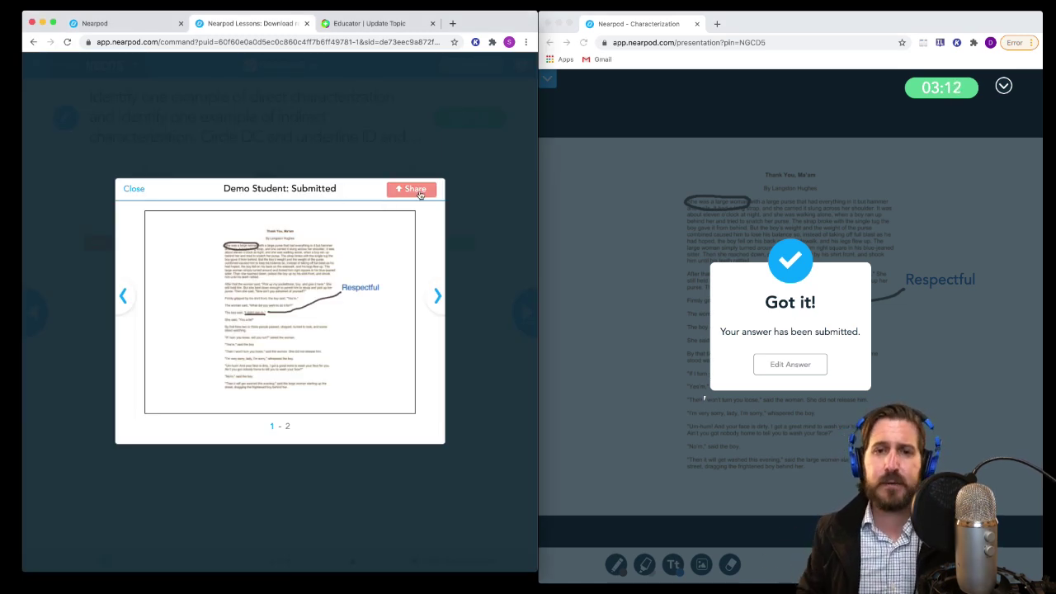
click(523, 313)
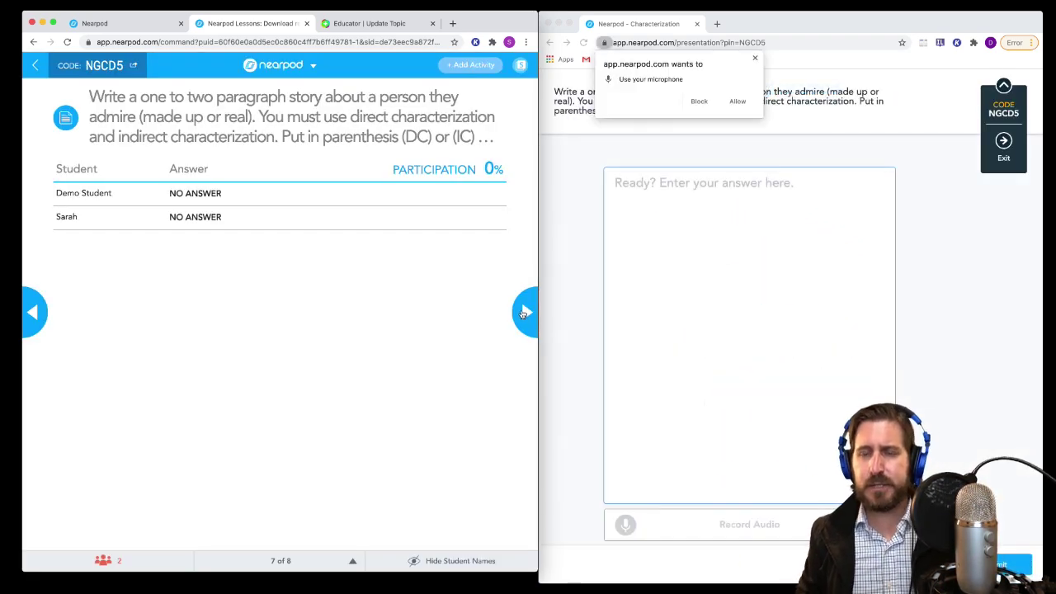
- Dismiss the microphone prompt, launch Time to Climb, and answer 'He was sad' as the student
click(754, 58)
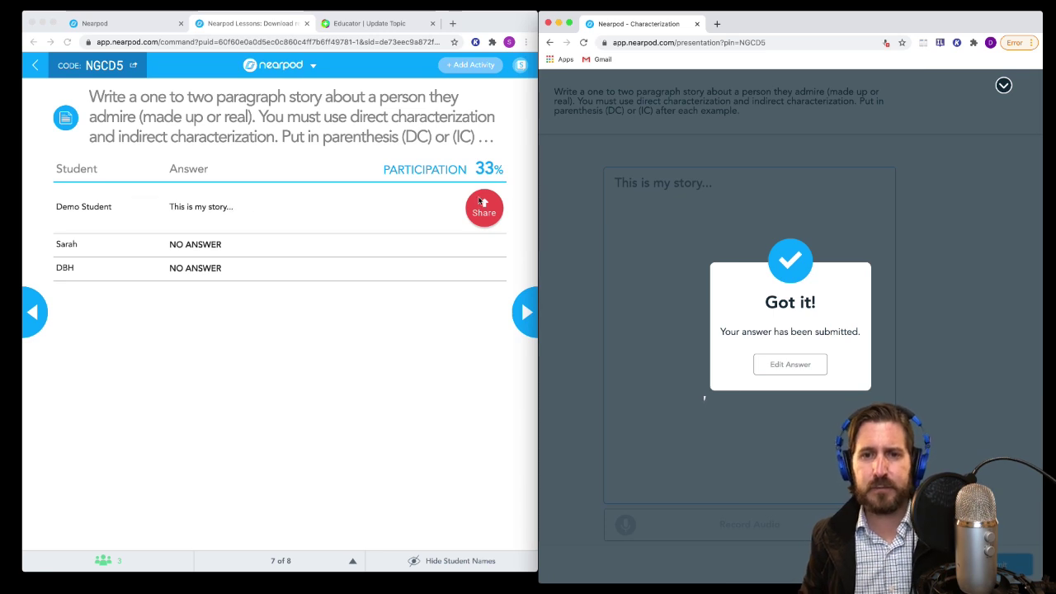
click(524, 313)
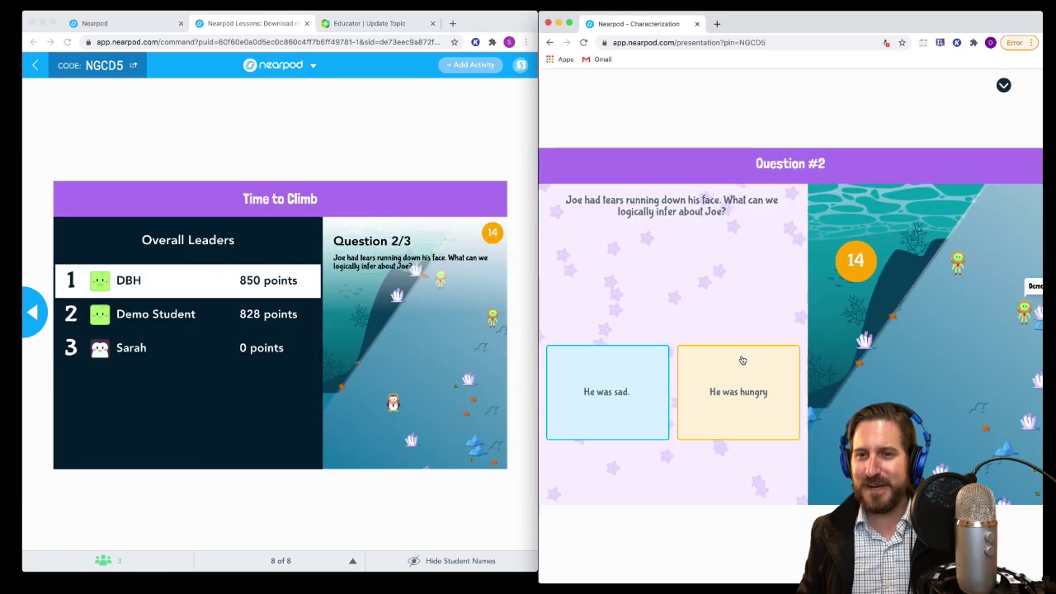
click(607, 412)
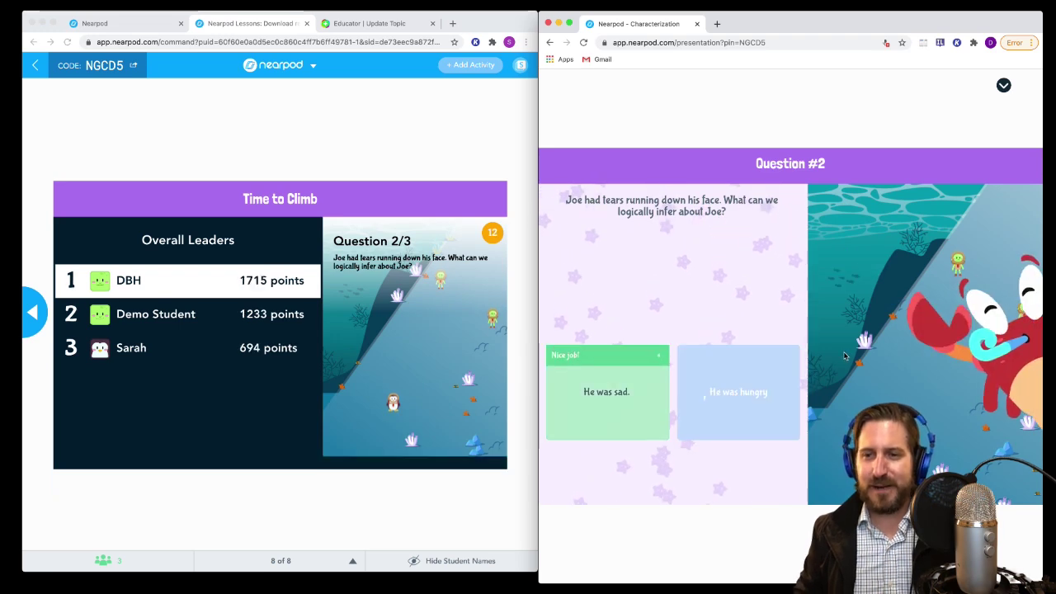